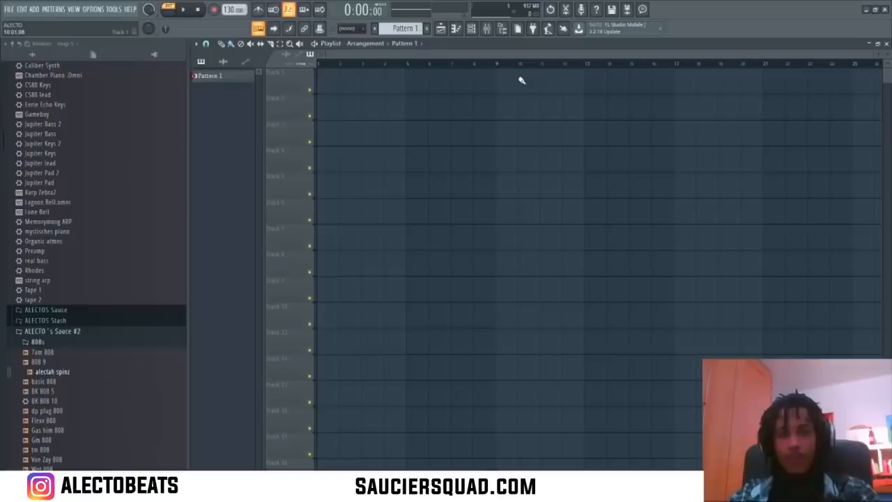
- Open the Omnisphere channel's note pattern in the piano roll
click(472, 30)
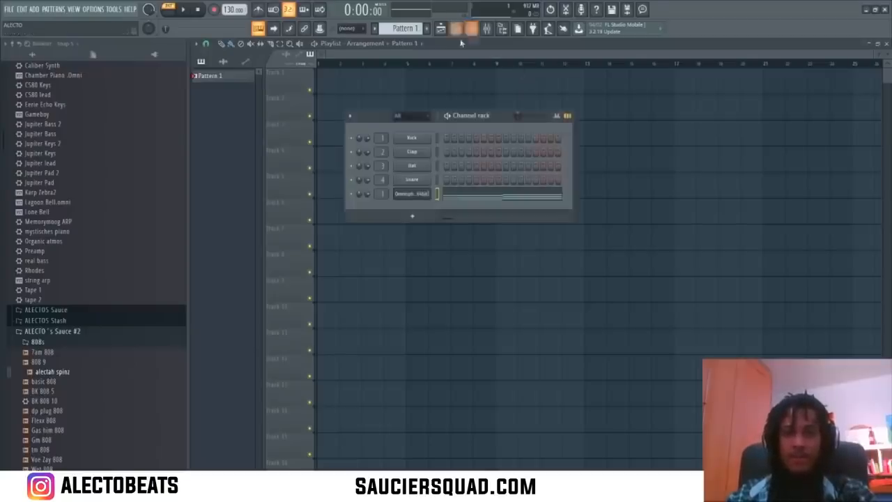
click(424, 195)
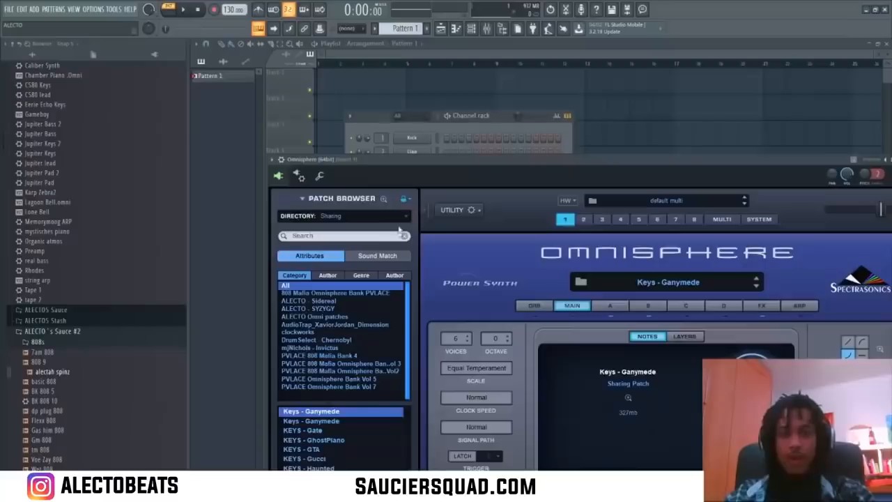
click(385, 121)
click(477, 198)
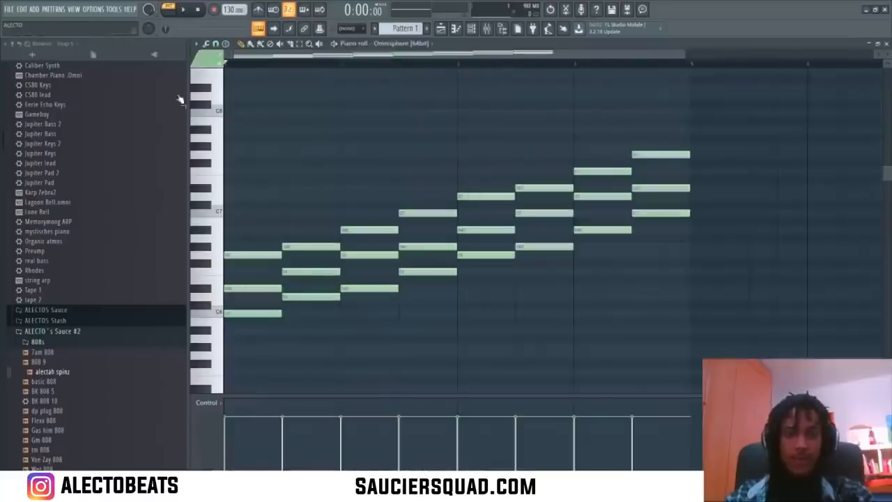
- Review the piano roll's scale highlighting options for the root note and scale type
click(196, 43)
mouse_move(230, 100)
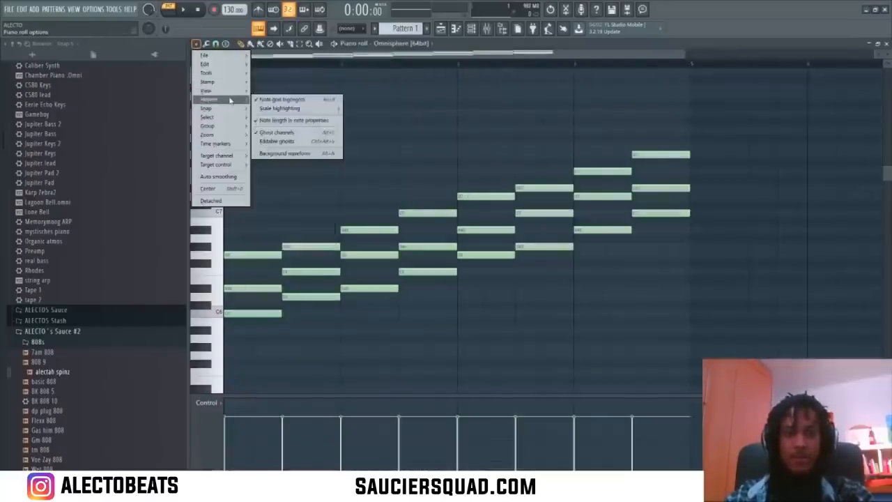
mouse_move(326, 111)
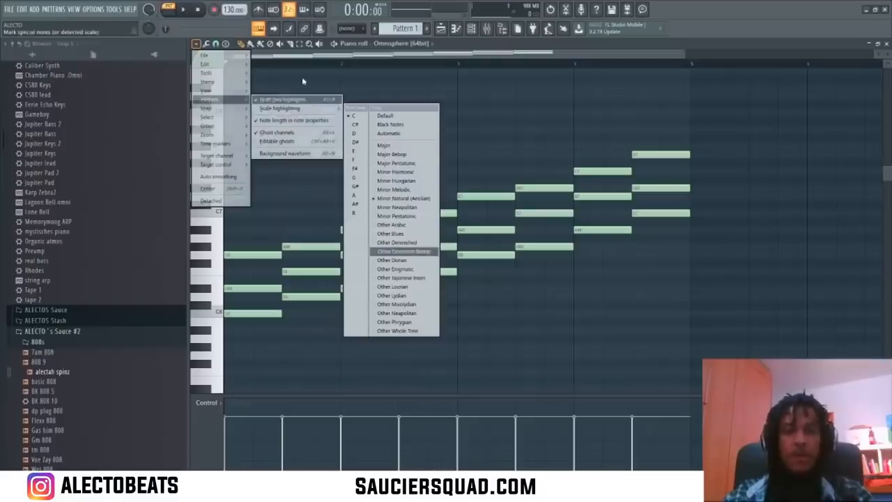
click(313, 58)
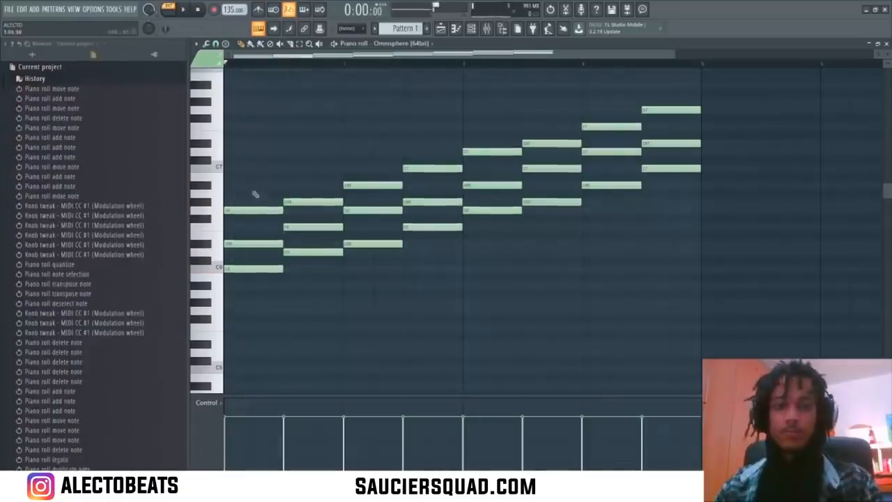
- Listen to the chord pattern from several points in bars 1, 3 and 4
scroll(349, 74, up, 3)
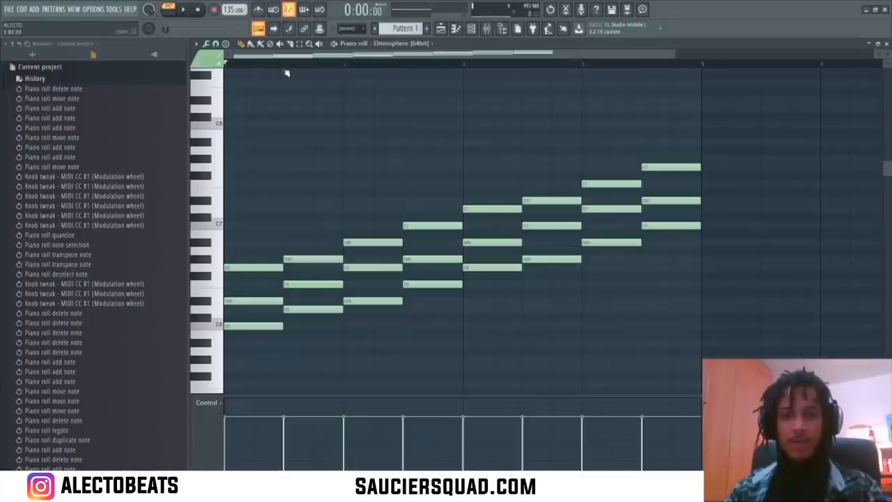
key(space)
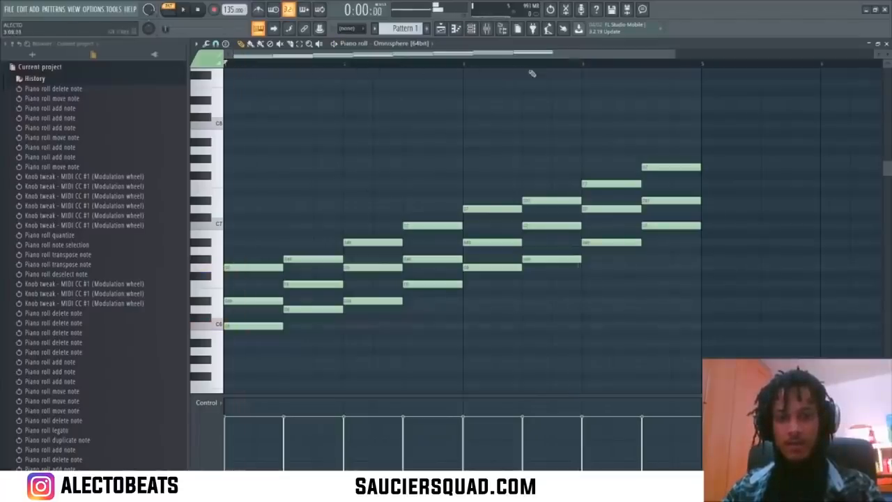
click(523, 66)
click(463, 65)
key(space)
click(225, 64)
key(space)
key(space)
click(524, 64)
key(space)
key(space)
click(584, 65)
key(space)
key(space)
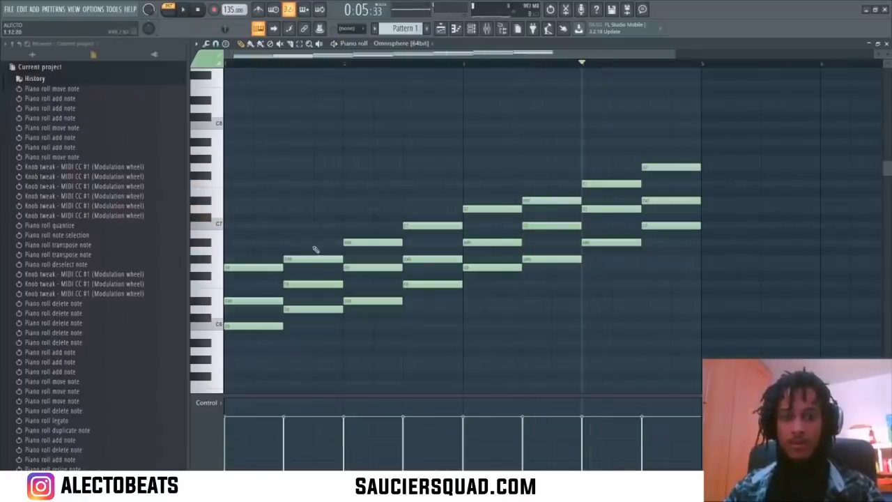
- Delete bar 1's second chord and rebuild bar 2's first chord as G6, C7 and D#7
right_click(313, 258)
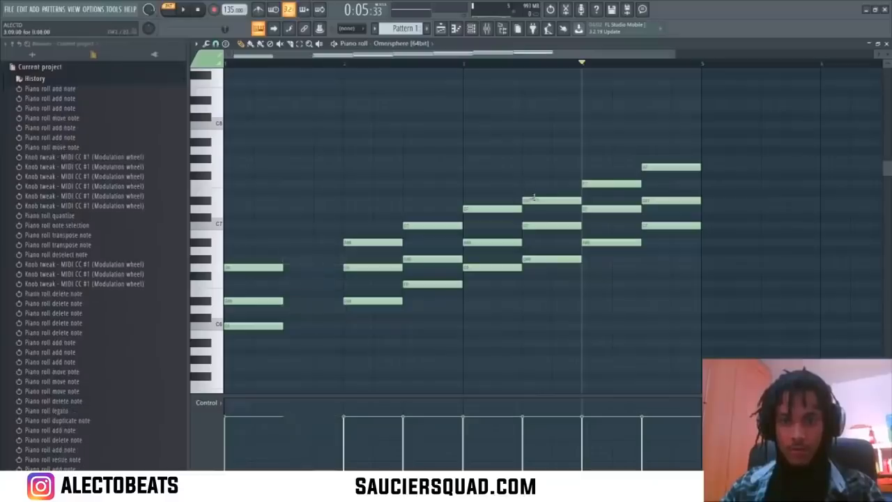
right_click(372, 242)
mouse_move(534, 198)
mouse_down()
mouse_move(351, 198)
mouse_move(343, 224)
mouse_up()
click(344, 225)
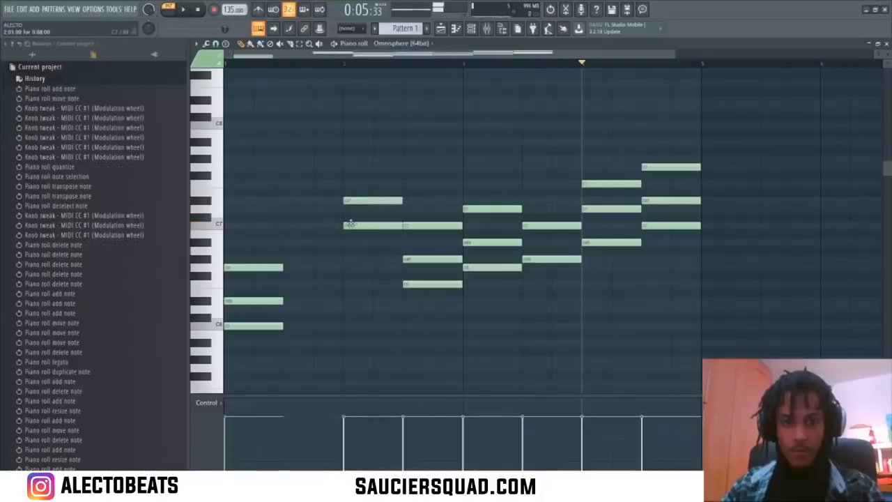
click(345, 268)
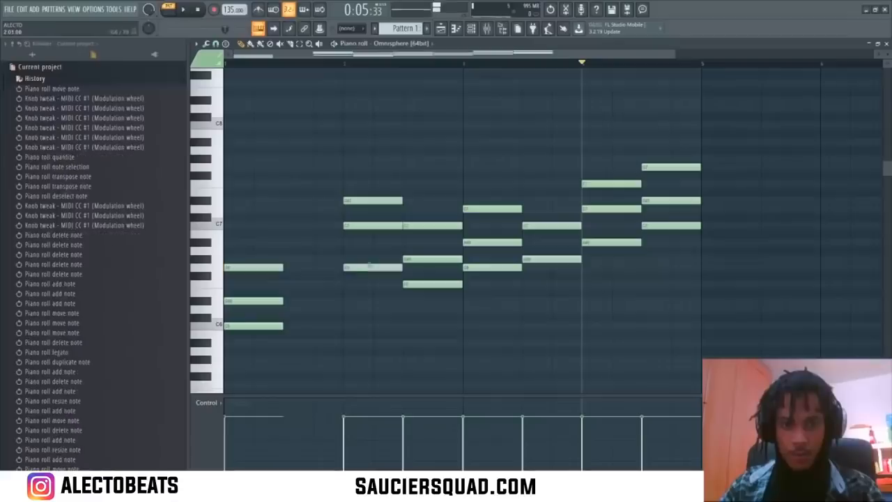
- Delete the chords in the second halves of bars 2, 3 and 4
right_click(429, 224)
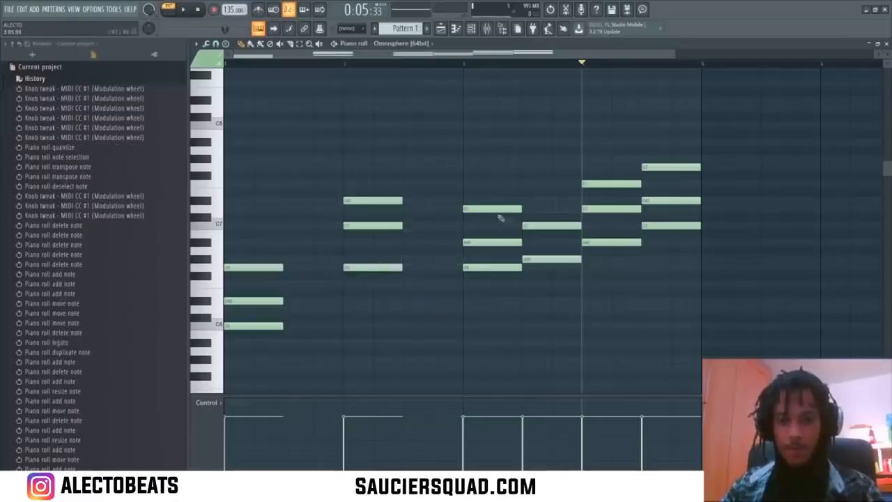
right_click(550, 225)
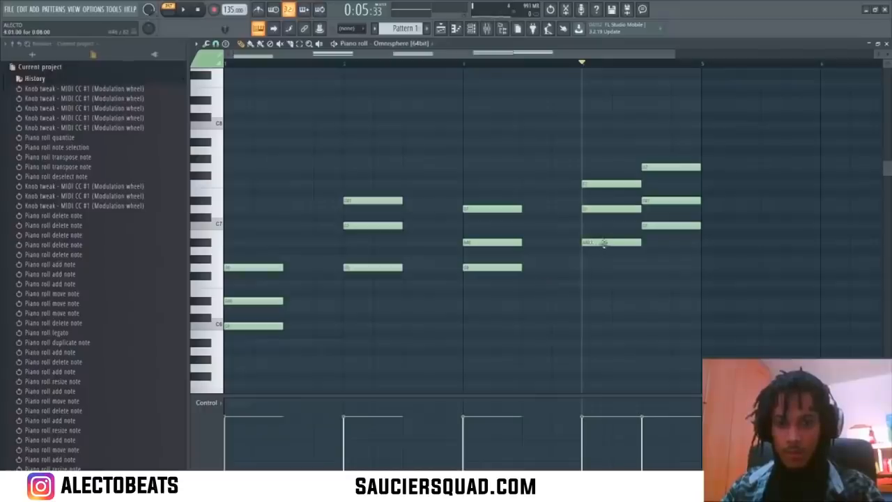
right_click(662, 225)
- Move bar 4's A#6, D7 and F7 chord to the second half of the bar
drag(605, 183, 662, 183)
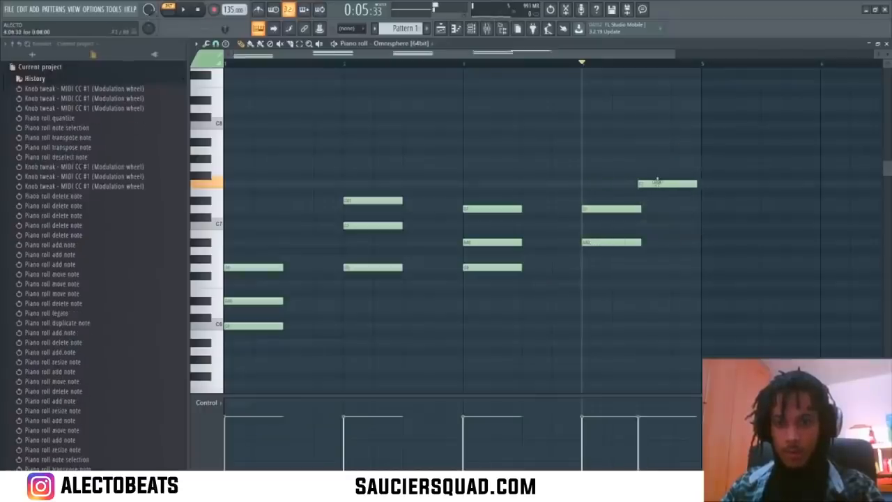
drag(601, 209, 661, 209)
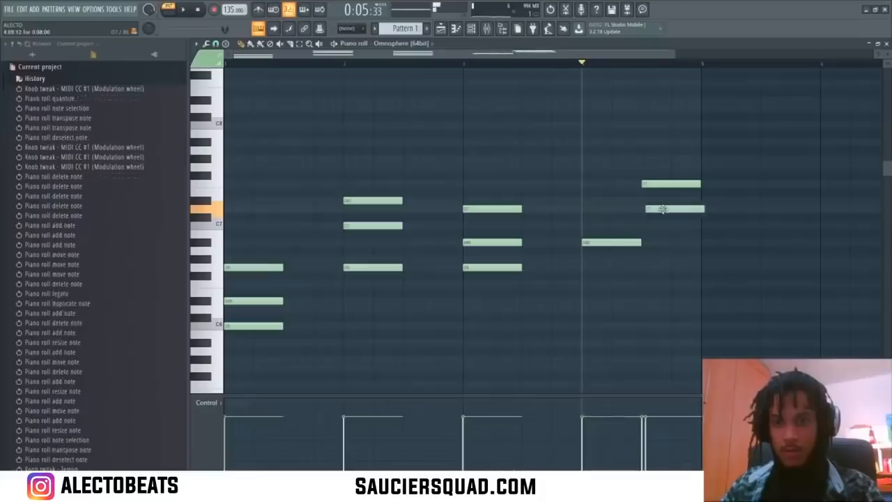
drag(610, 243, 668, 250)
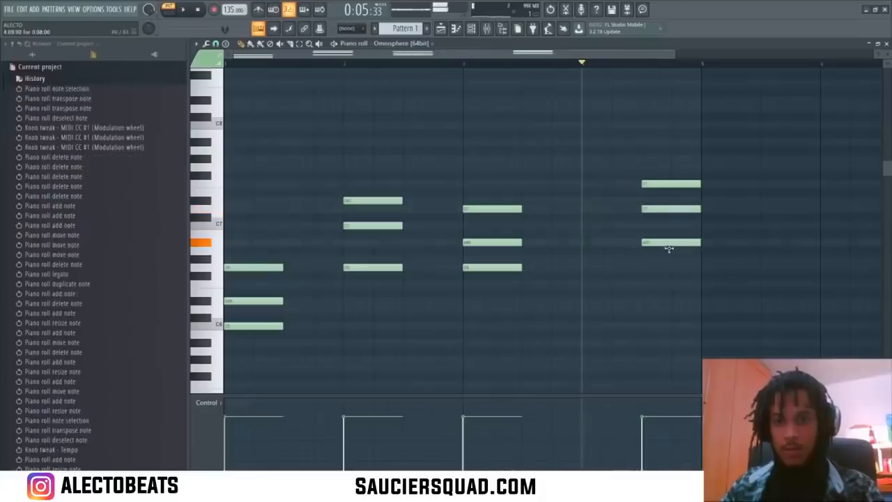
key(space)
- Add a chord of D#7, C7 and G6 at the start of bar 4 and play the pattern
click(585, 201)
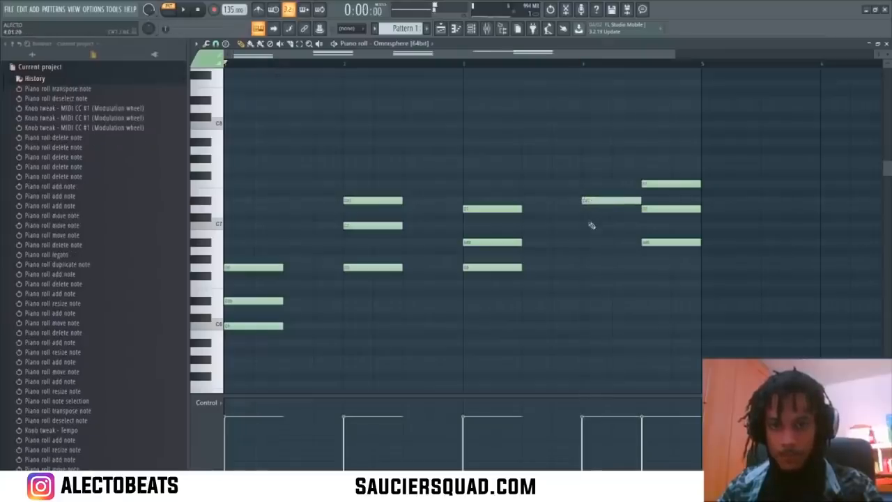
click(590, 225)
click(590, 267)
key(space)
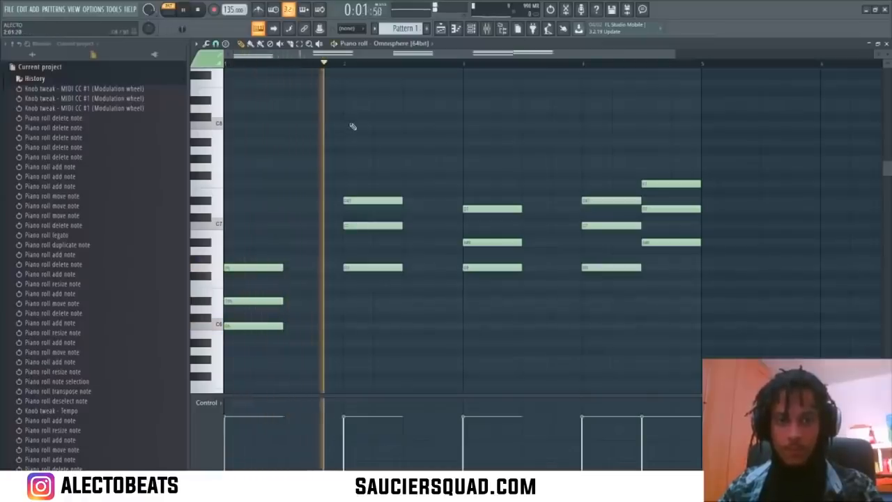
key(space)
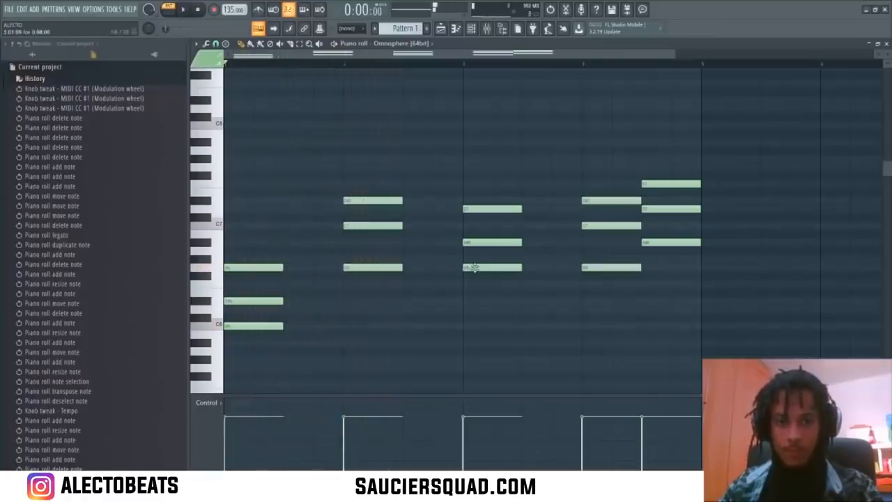
- Move bar 3's G6, A#6 and D7 chord to the second half of bar 2 and play it back
click(345, 64)
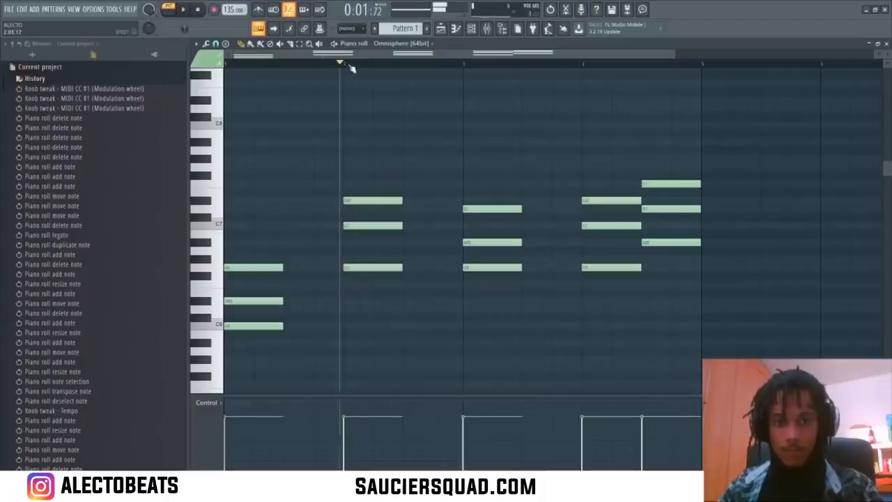
click(428, 266)
drag(428, 265, 424, 263)
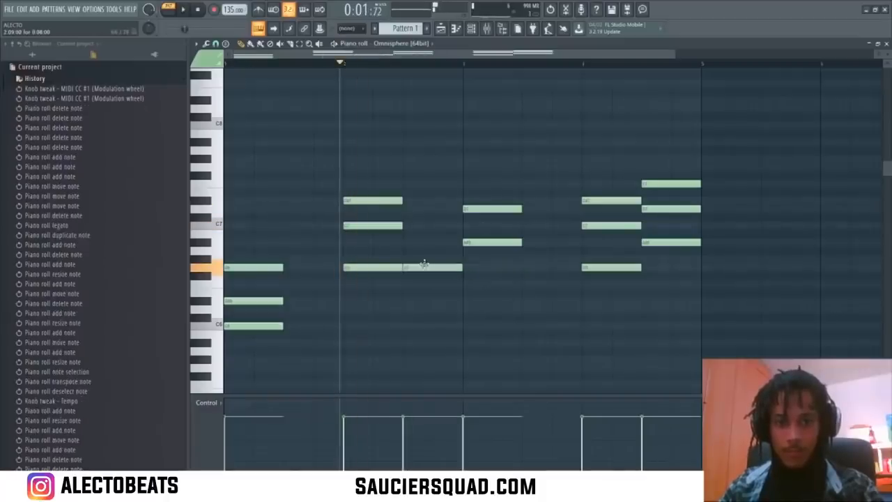
drag(466, 241, 407, 242)
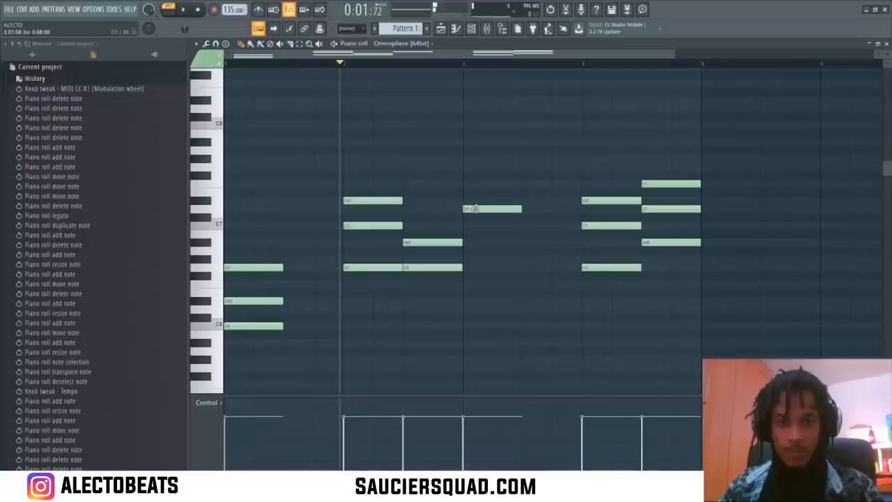
drag(466, 208, 407, 209)
key(space)
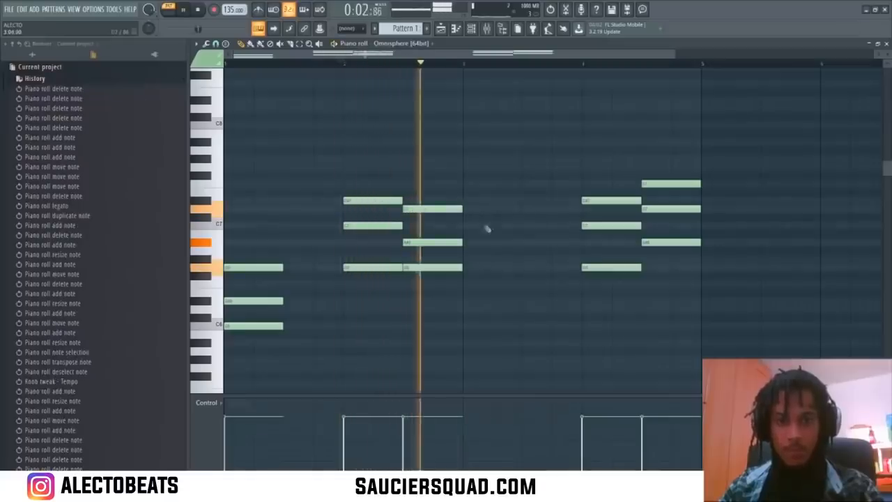
key(space)
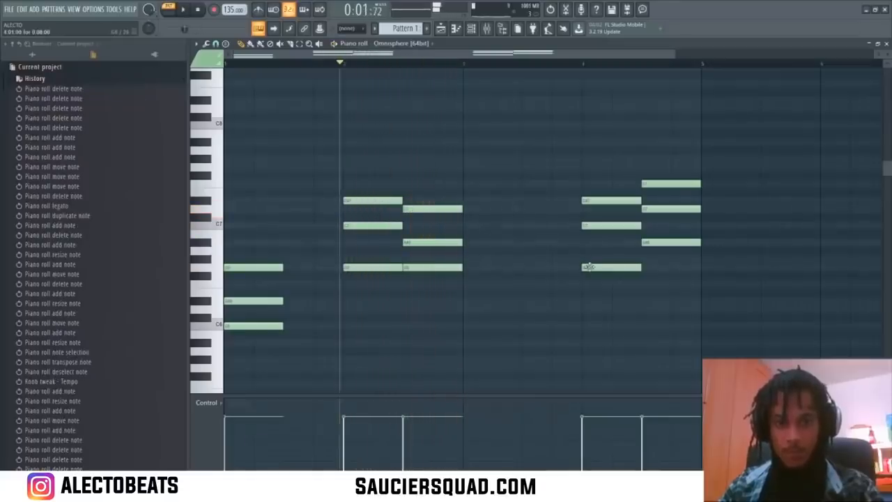
- Add C6, D#6 and G6 aligned to the start of bar 3, and apply legato to all notes
click(466, 327)
click(467, 300)
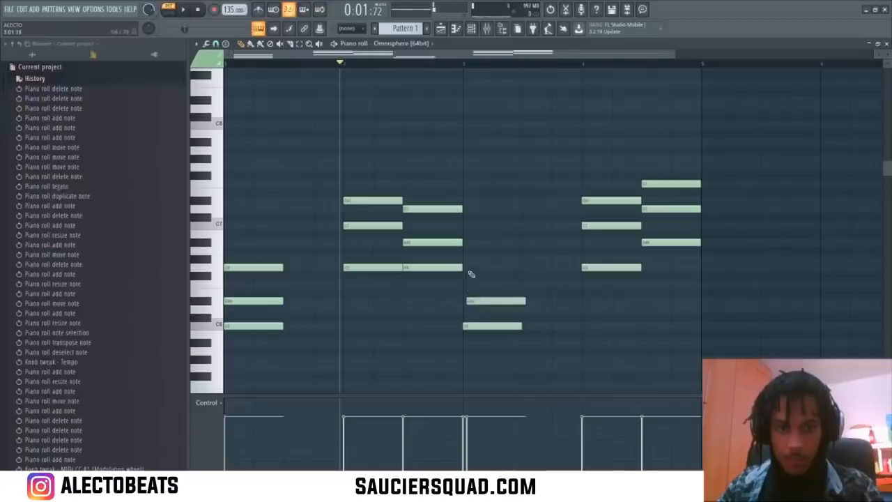
click(473, 267)
drag(481, 267, 473, 267)
drag(474, 301, 470, 301)
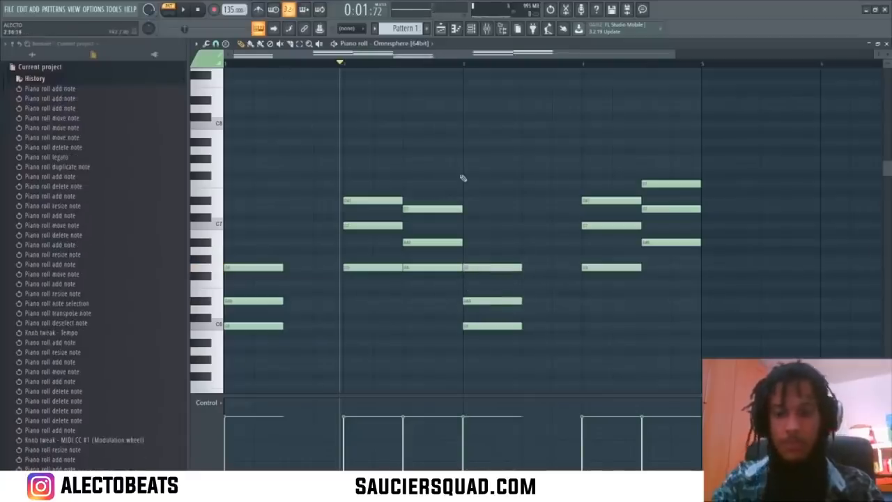
key(ctrl+l)
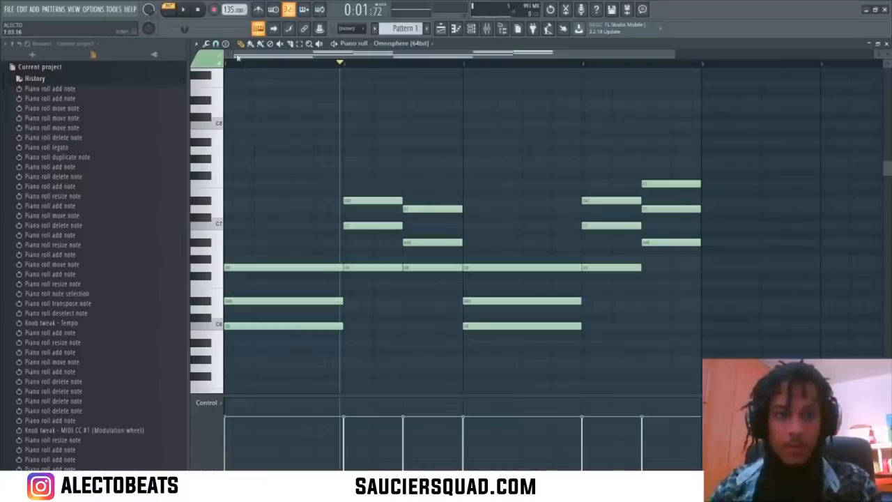
- Transpose the D#7, D7 and F7 notes in bars 2 and 4 down an octave, play back, and deselect them
scroll(424, 212, down, 5)
scroll(447, 237, up, 2)
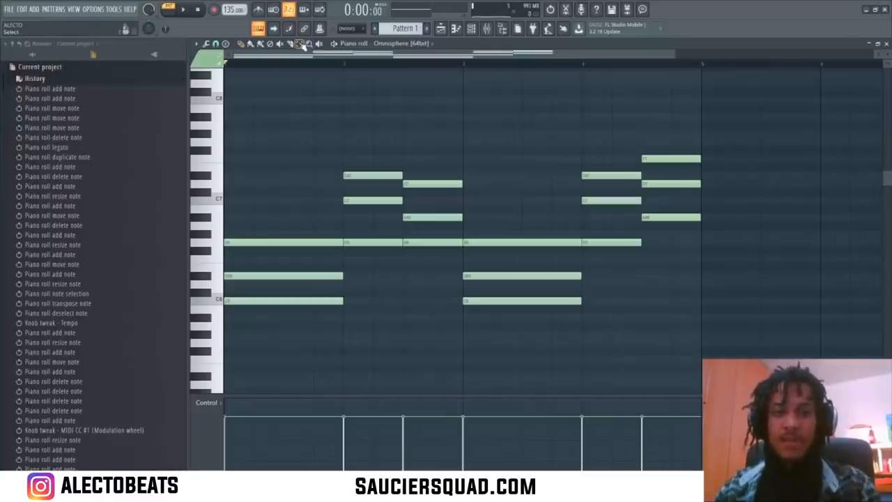
drag(340, 106, 723, 191)
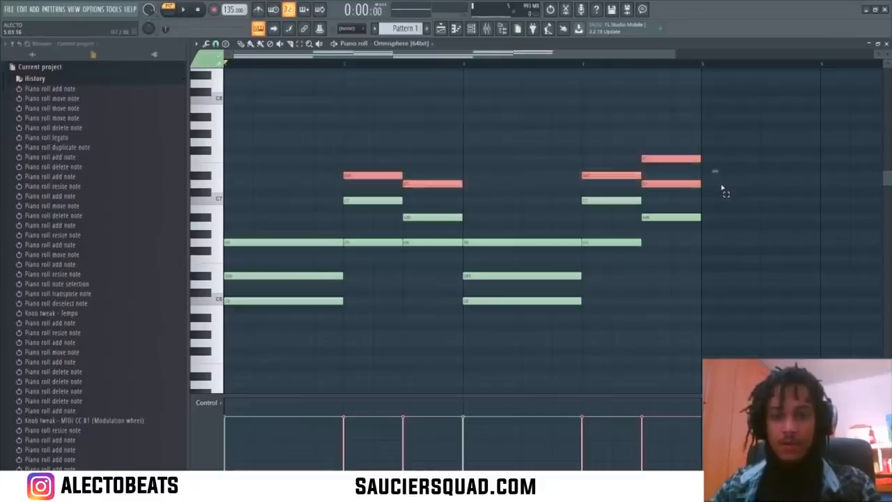
key(ctrl+Down)
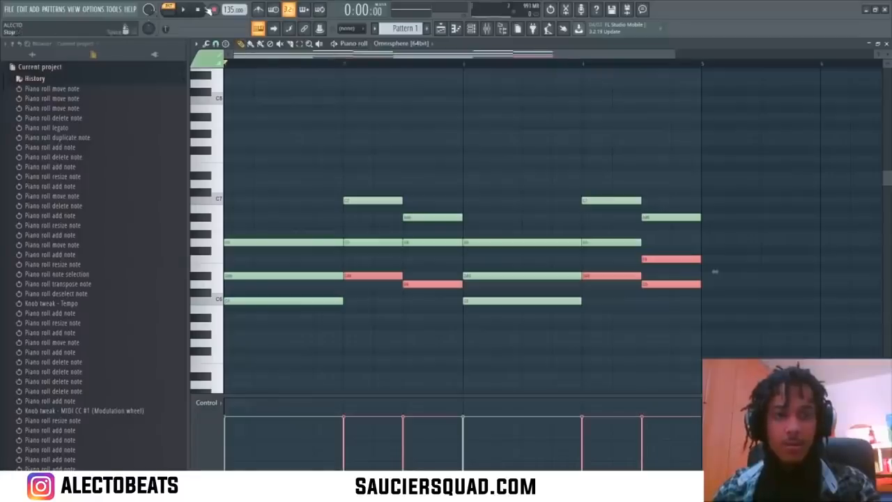
key(space)
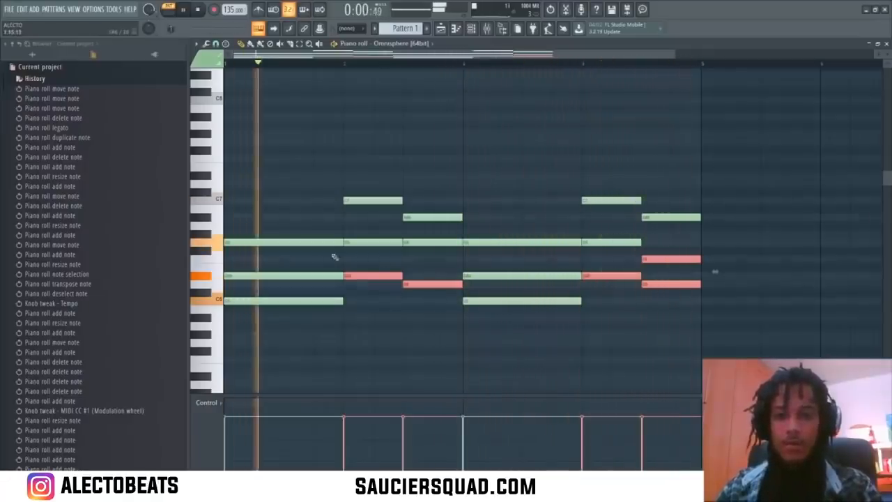
click(256, 177)
right_click(259, 176)
- Add bass notes C5 at the start of bar 1 and G4 at the start of bar 2 while auditioning the pattern
scroll(260, 297, down, 5)
key(space)
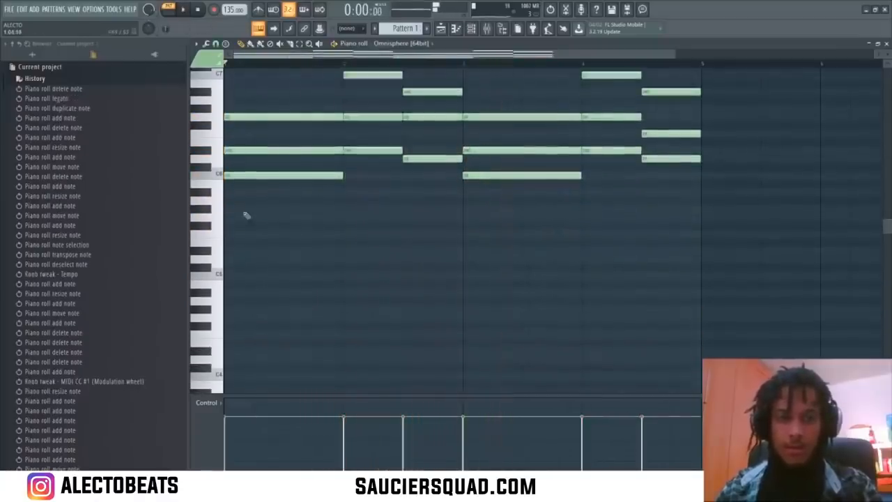
click(248, 278)
key(space)
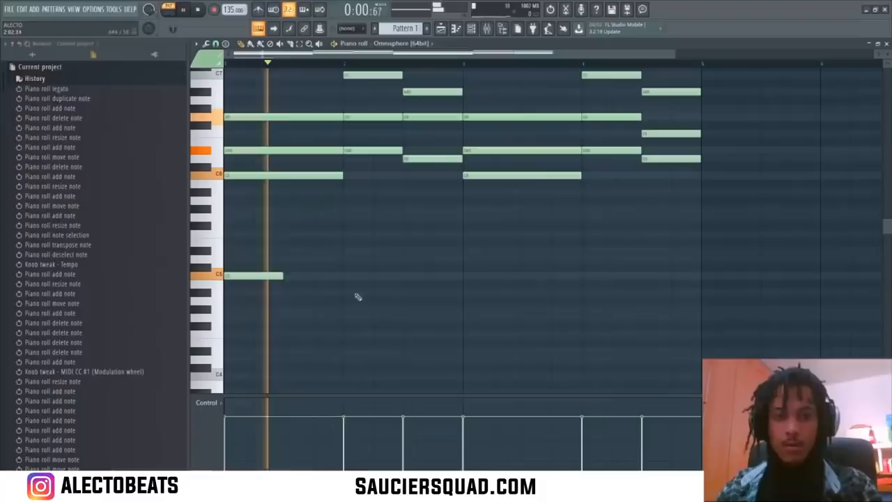
click(352, 319)
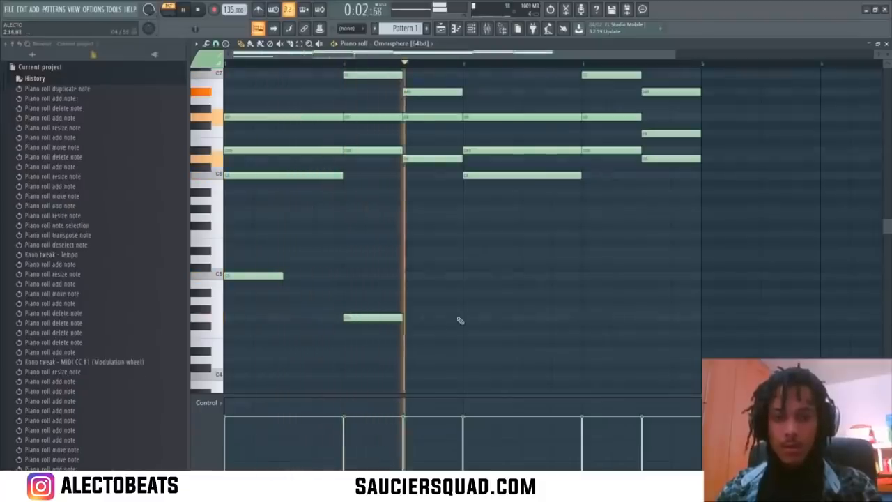
- Add bass notes G#4 at the start of bar 3 and F4 at the start of bar 4, and play the pattern back
click(467, 296)
key(space)
drag(482, 295, 484, 311)
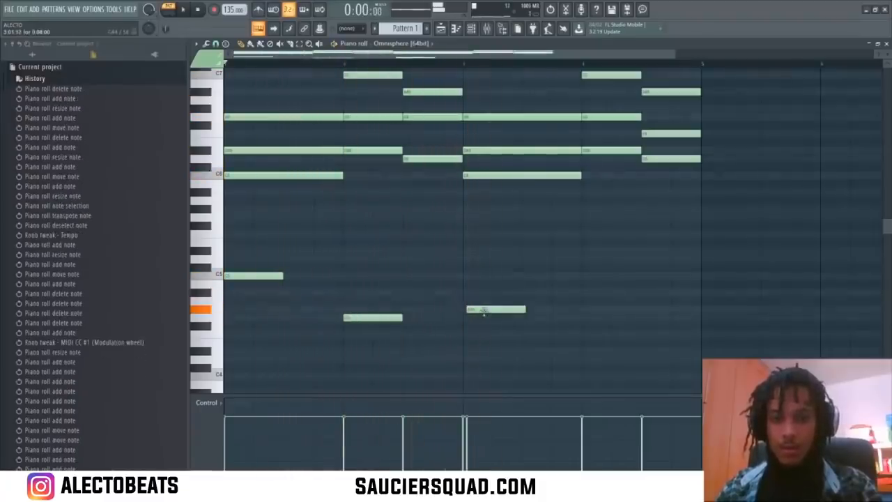
click(582, 350)
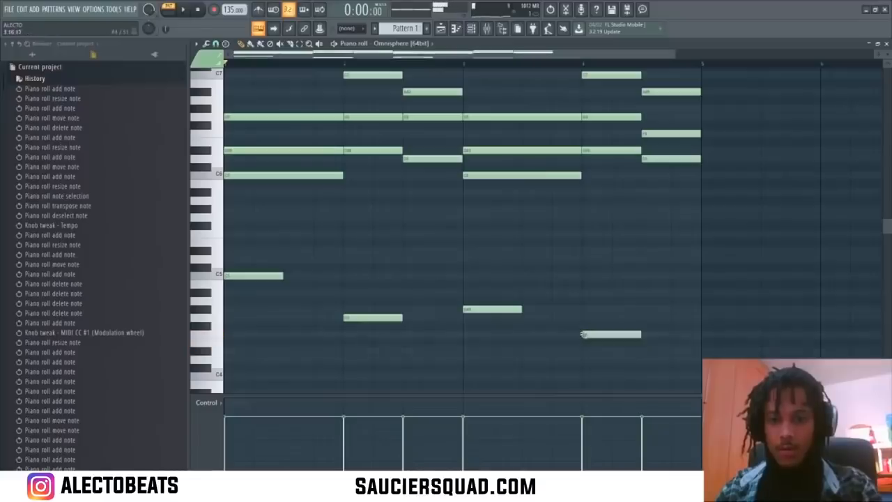
scroll(456, 325, up, 4)
scroll(458, 326, down, 3)
key(space)
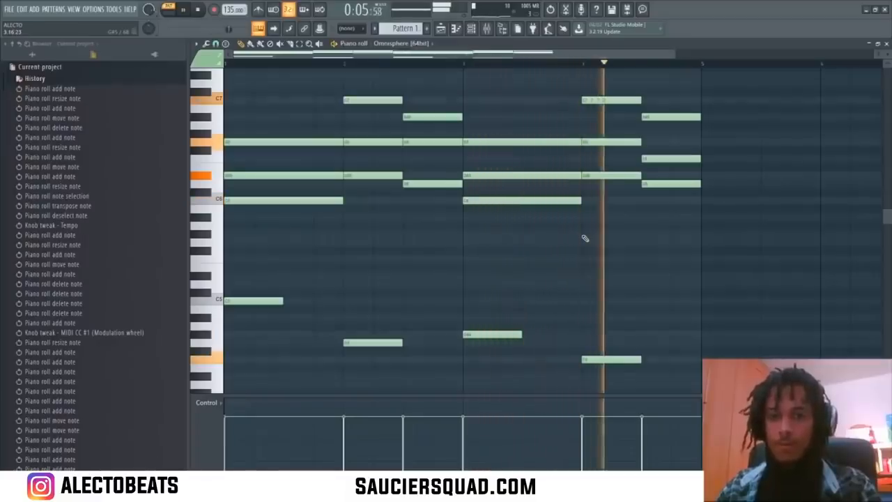
scroll(582, 247, down, 1)
scroll(572, 253, up, 2)
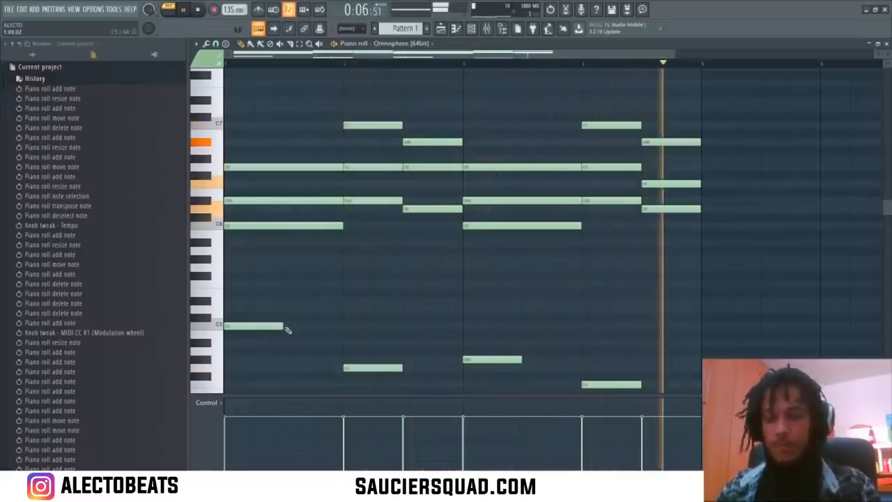
- Add a half-bar A#6 above the chord at the start of bar 1 and play it back
scroll(331, 181, up, 3)
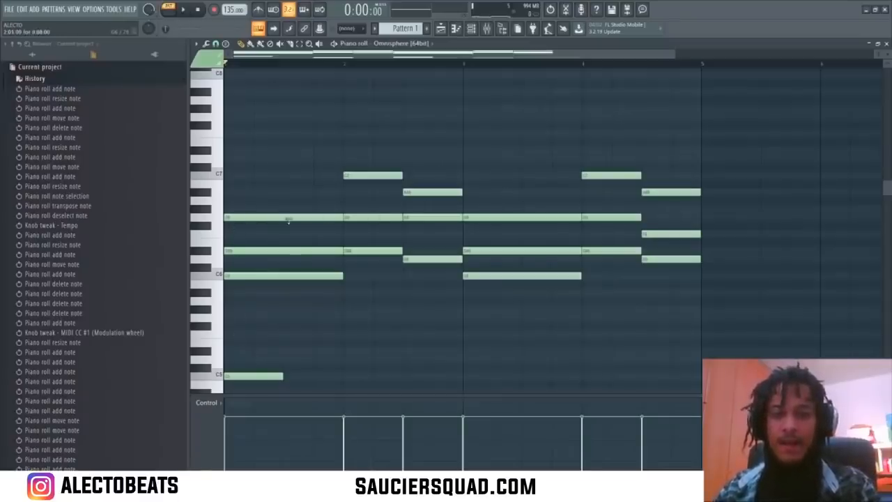
click(239, 193)
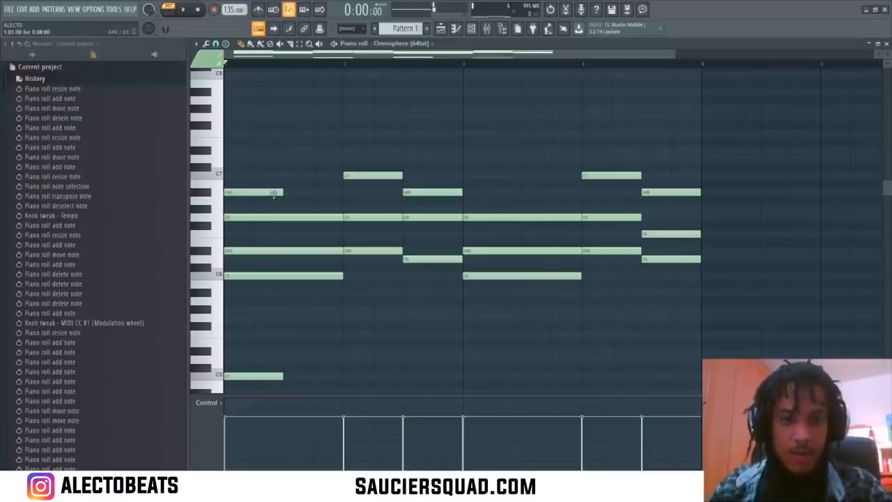
key(space)
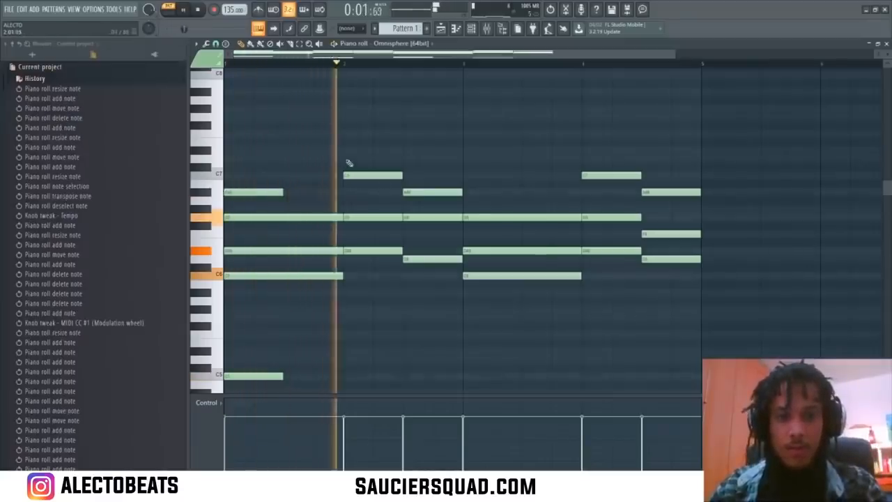
key(space)
- Try adding an A#6 at the start of bar 2 and listen to the pattern
click(351, 193)
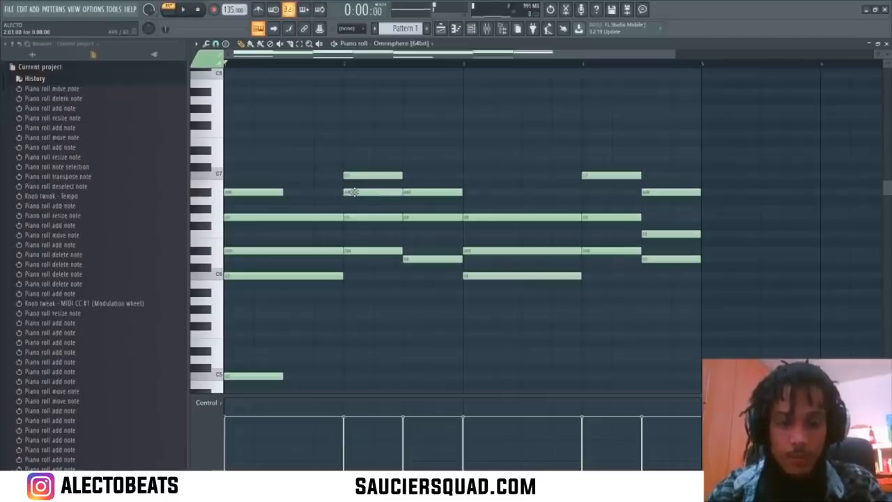
right_click(355, 193)
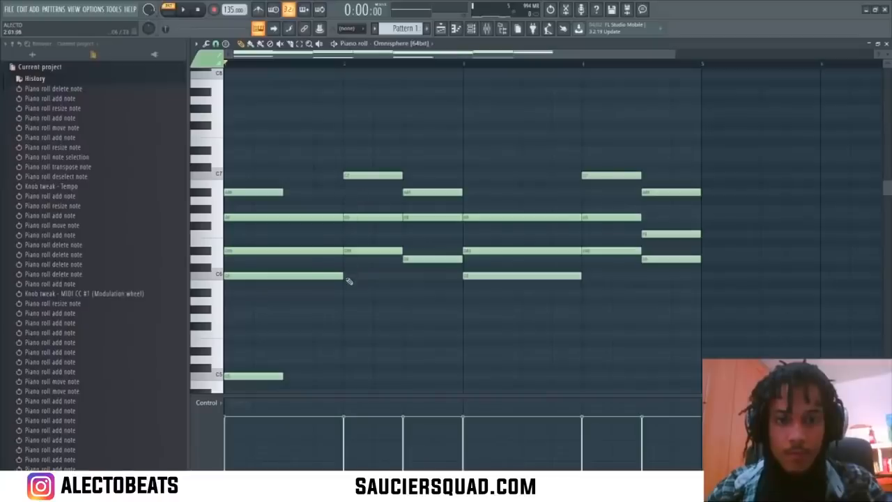
click(355, 193)
key(space)
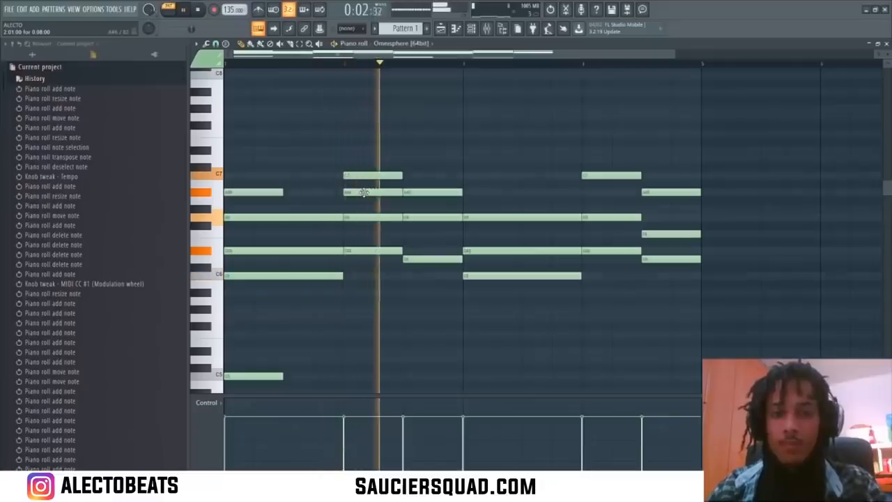
right_click(364, 193)
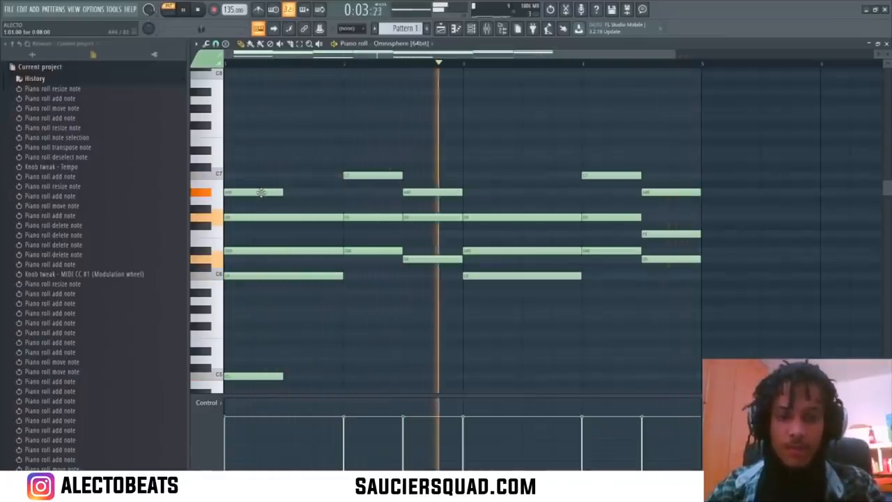
scroll(261, 195, down, 3)
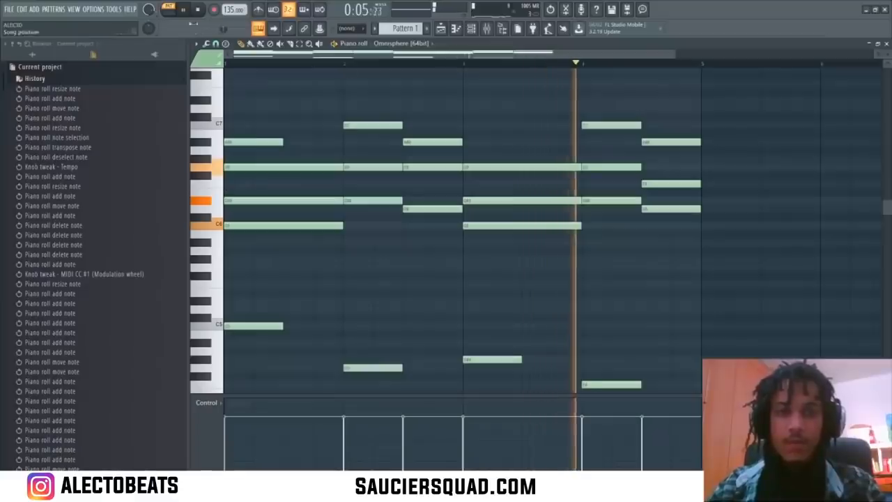
click(199, 11)
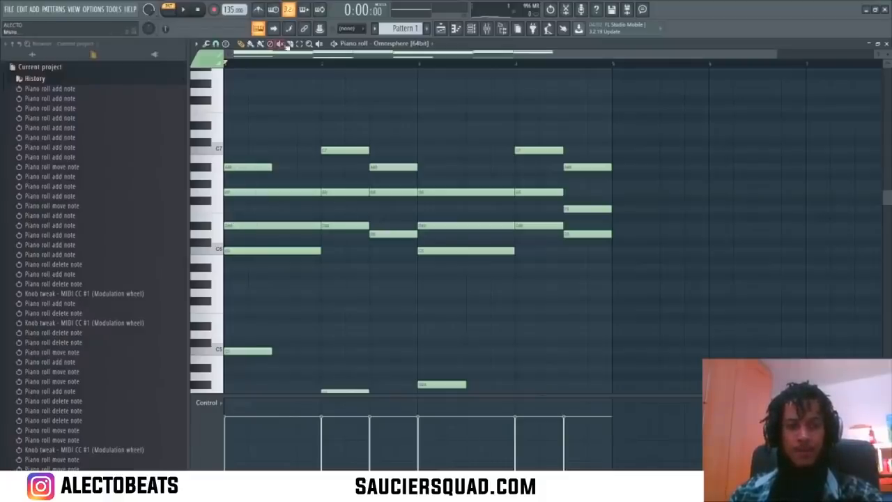
- Slice bar 1's D#6 at beat 2 and G6 at beat 3, and bar 2's G6 notes at steps 7 and 13 and A#6 at step 15
click(248, 227)
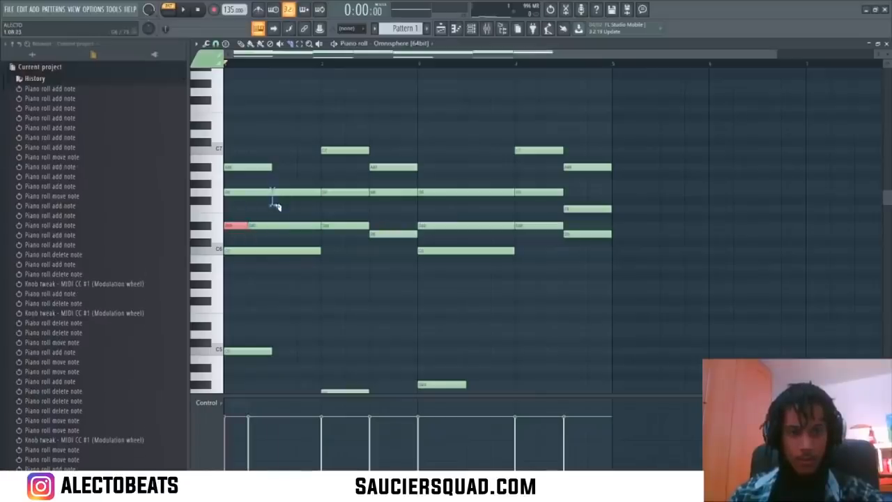
click(273, 193)
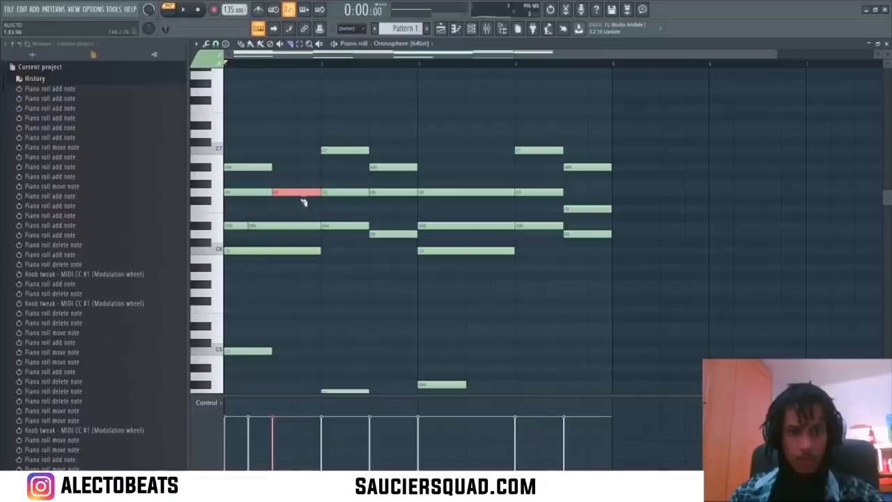
click(360, 194)
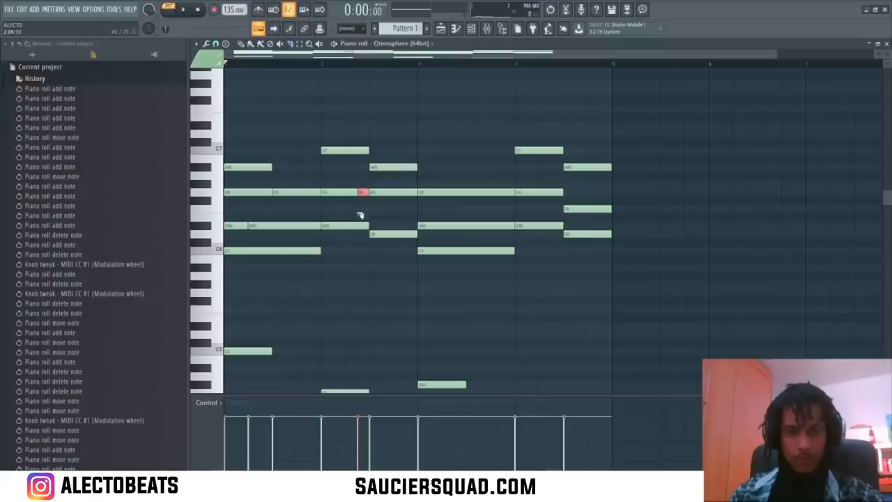
click(394, 195)
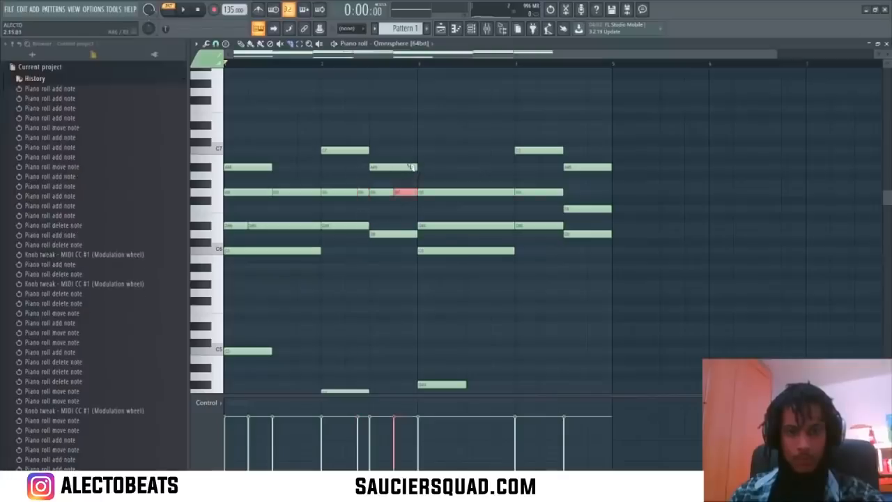
drag(407, 190, 411, 192)
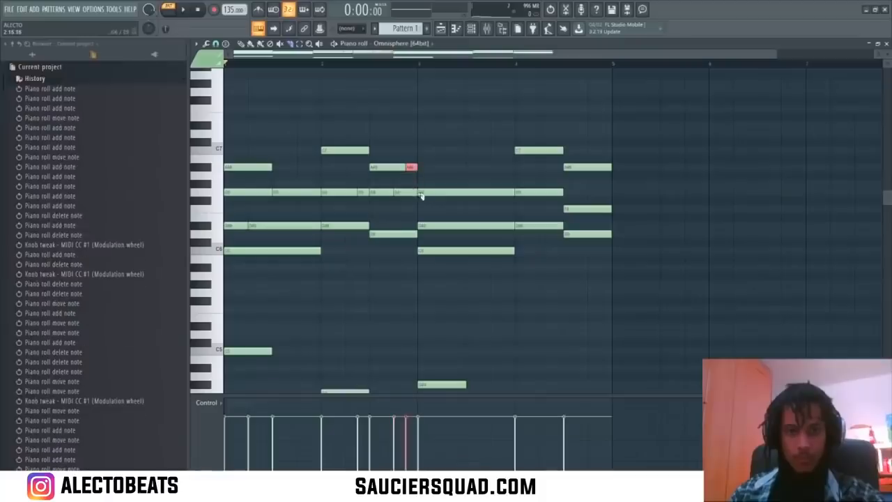
key(space)
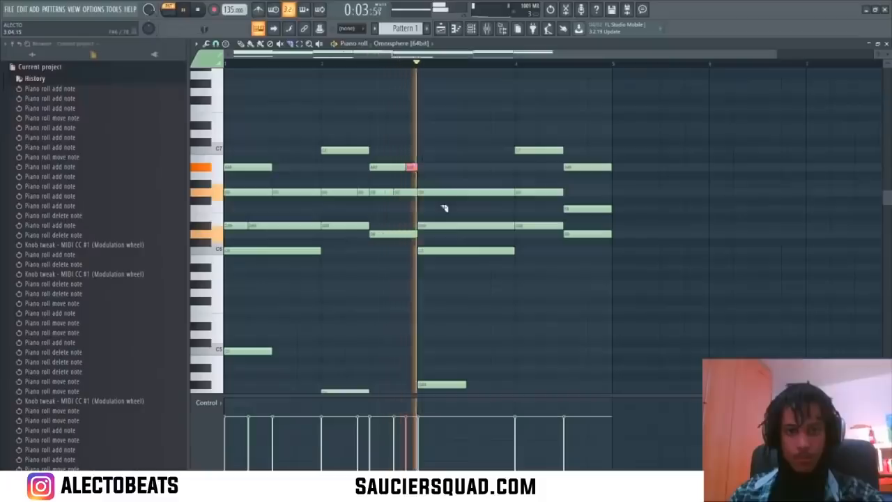
key(space)
- Slice bar 3's D#6 at beats 2 and 4, its G6 at beat 3, and its C6 at step 11
drag(447, 230, 449, 235)
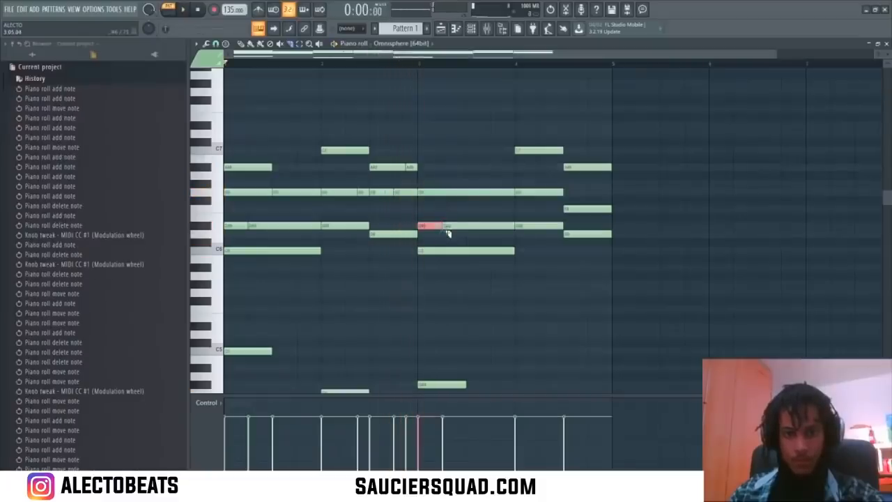
click(470, 205)
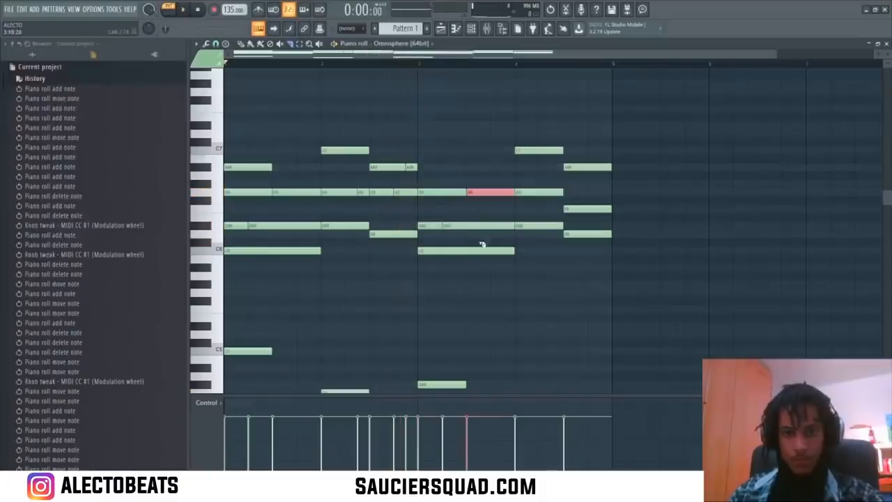
click(481, 256)
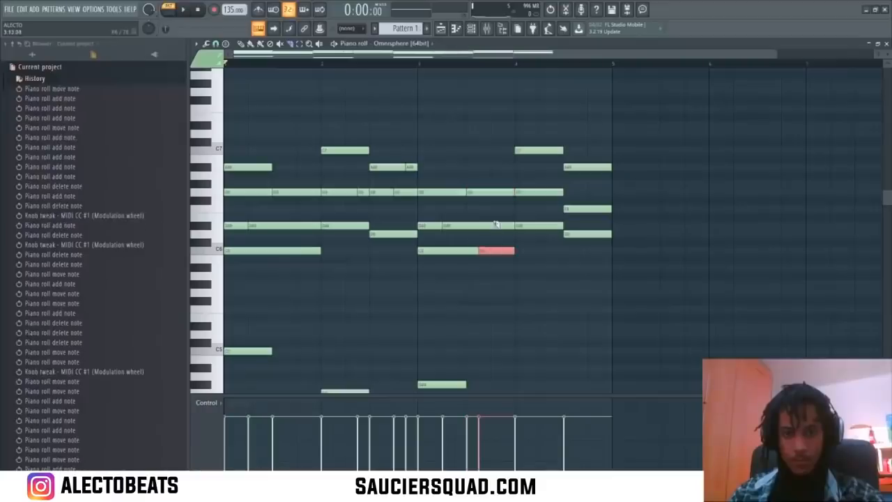
click(495, 231)
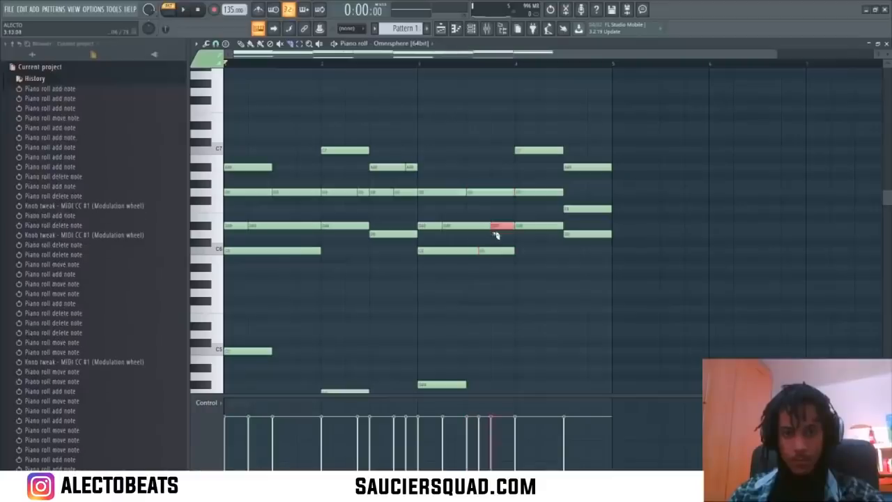
- Slice bar 4's G6 at step 7, F6 at beat 4 and A#6 at step 15, and play the whole pattern back
click(555, 202)
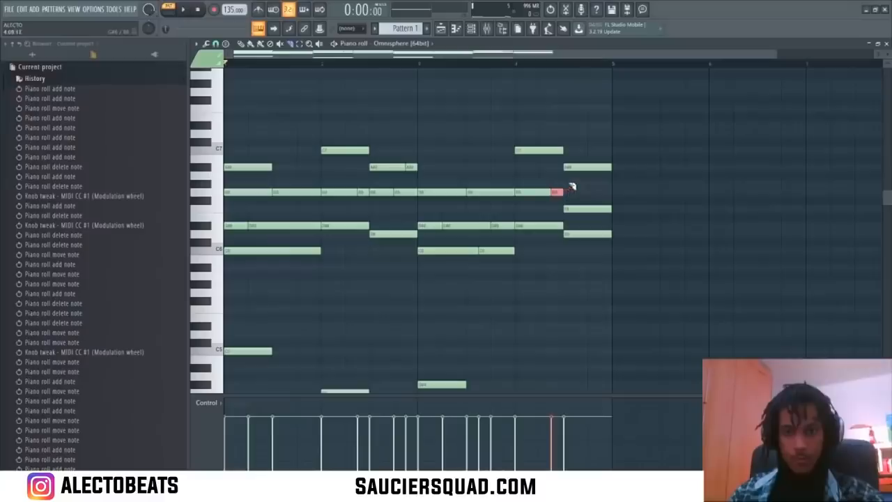
key(space)
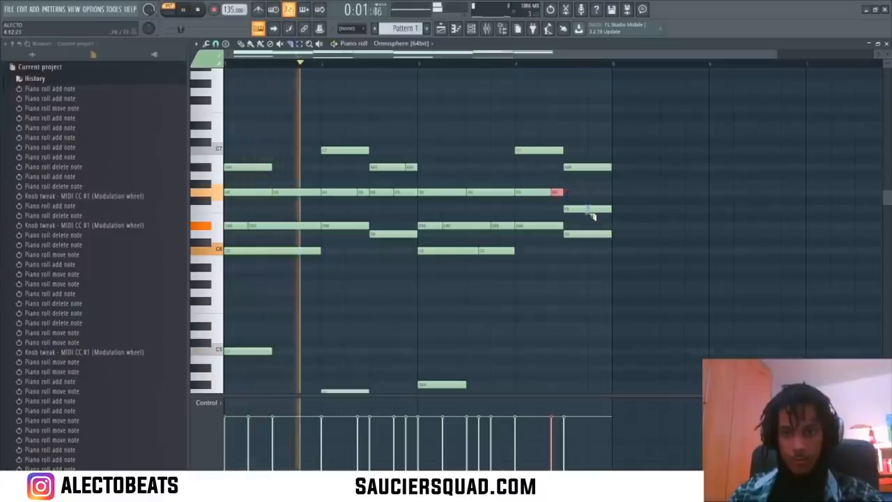
click(592, 217)
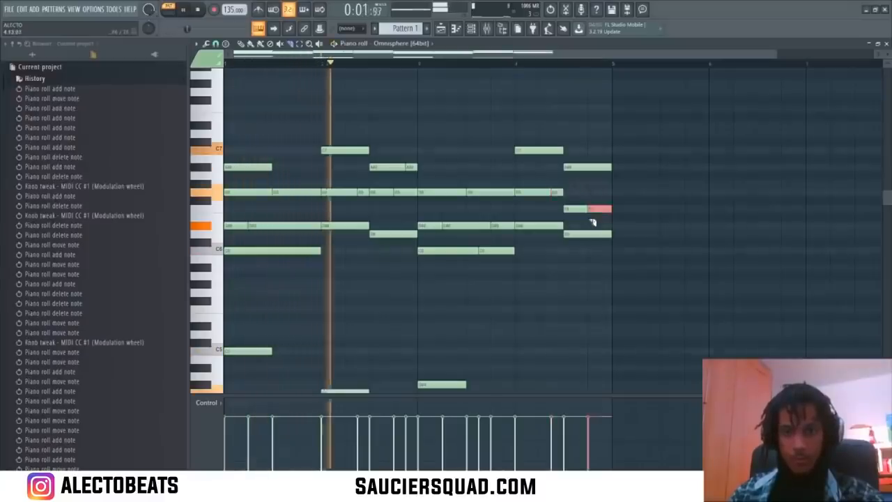
click(607, 168)
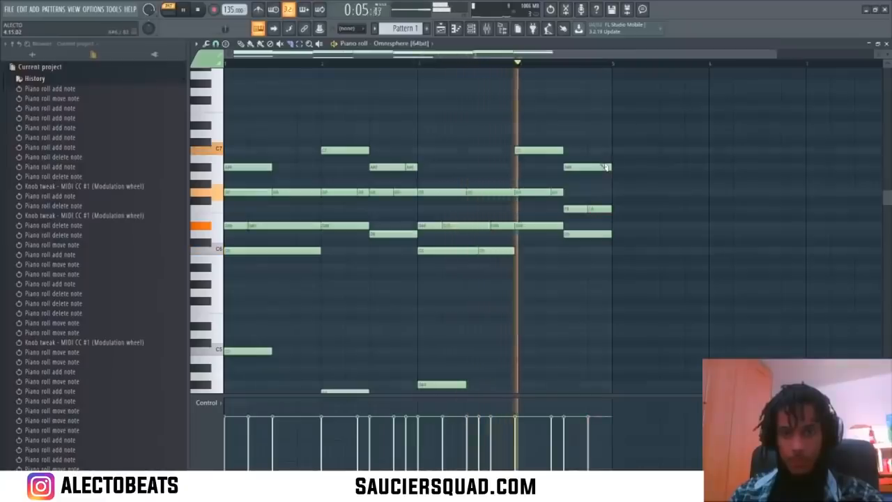
click(602, 168)
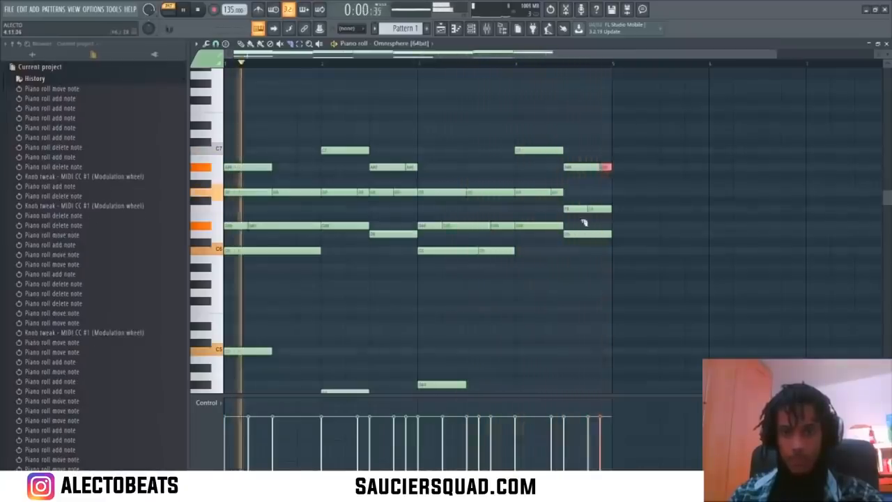
scroll(373, 284, down, 3)
scroll(314, 277, up, 2)
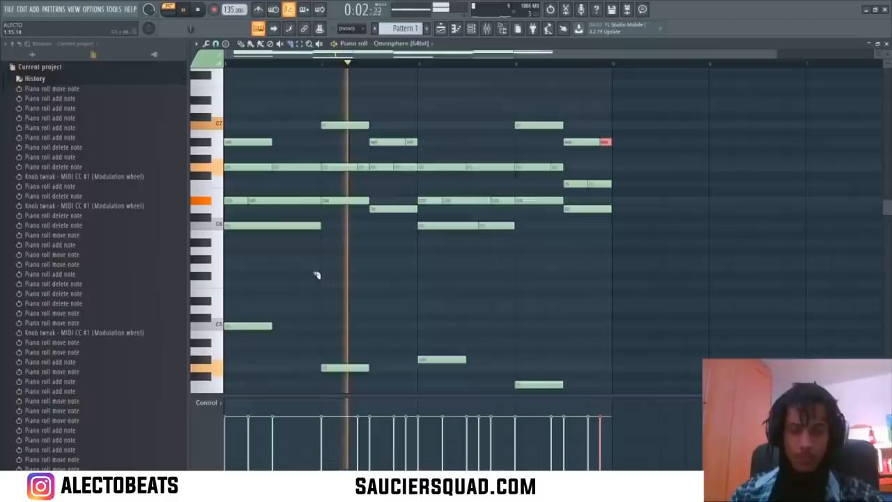
scroll(316, 277, up, 2)
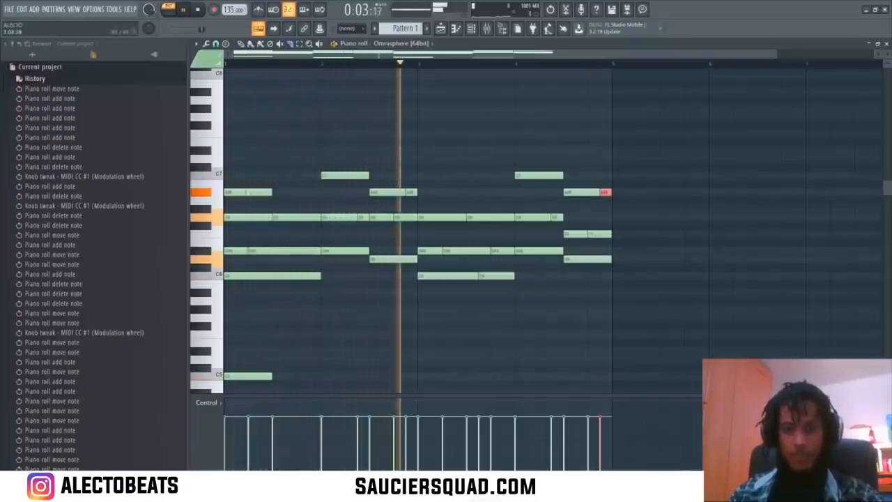
key(space)
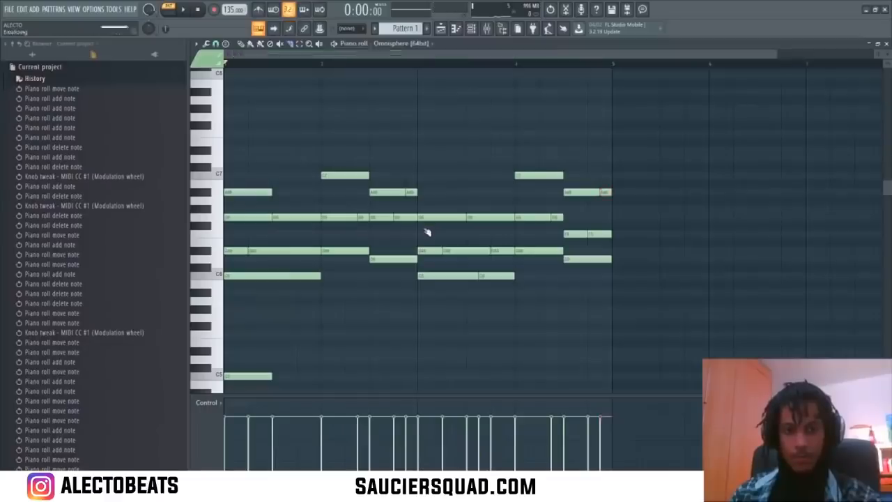
- Open the Riff Machine's note-level humanizing step for the Omnisphere chords, increase the volume variation and toggle the Bipolar option
key(alt+e)
drag(448, 129, 600, 99)
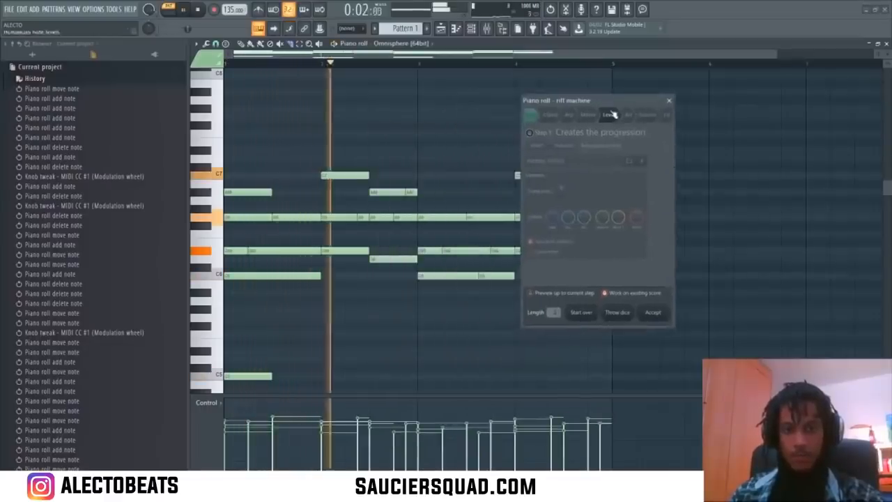
click(610, 115)
drag(567, 179, 566, 164)
click(537, 205)
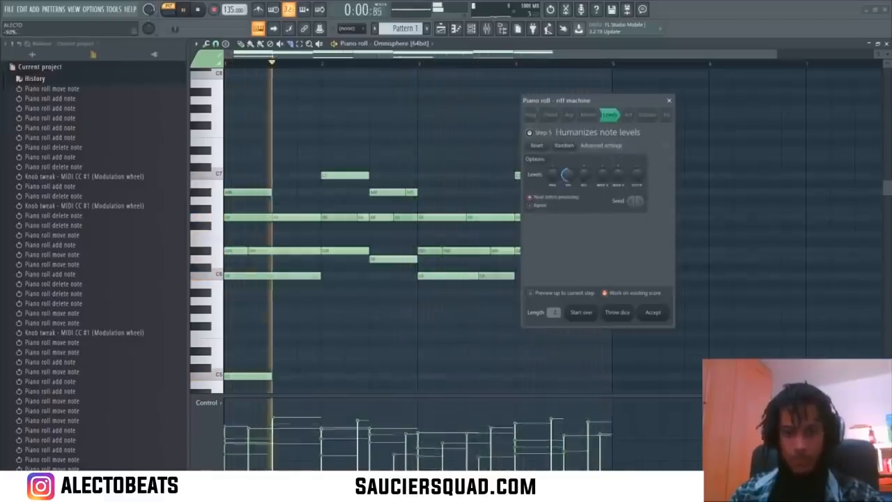
- Cycle through several humanizing seeds, readjust the volume variation, accept the Riff Machine result and play the chords back
click(640, 202)
click(641, 202)
click(641, 202)
click(641, 202)
click(641, 203)
mouse_move(573, 183)
mouse_down()
mouse_move(572, 209)
mouse_move(572, 196)
mouse_up()
click(654, 313)
scroll(333, 233, down, 4)
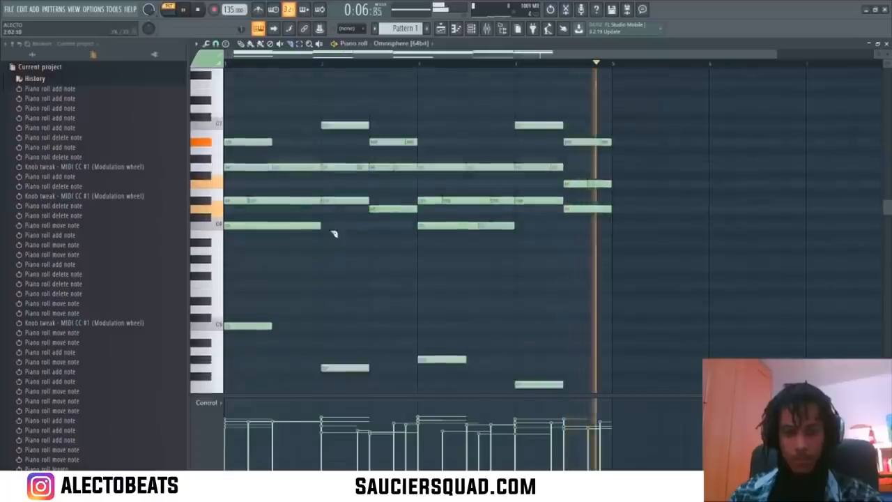
scroll(288, 281, up, 2)
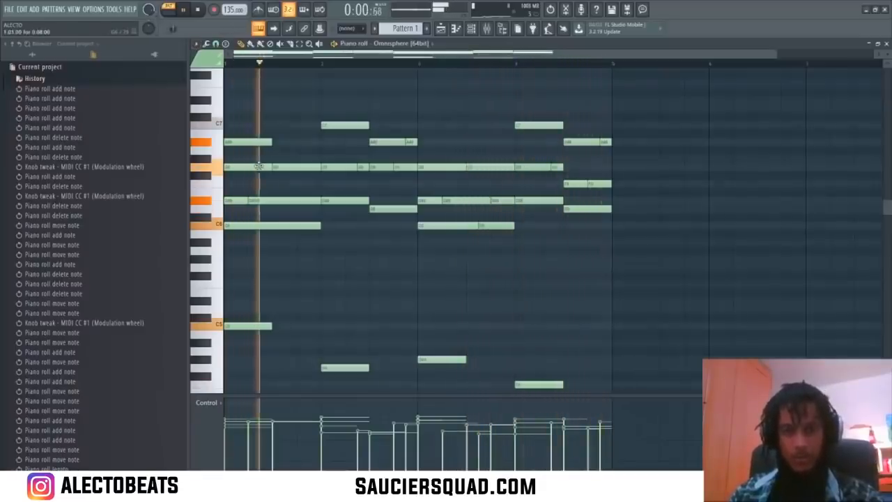
key(space)
- Show the channel rack and open the Omnisphere channel
click(471, 30)
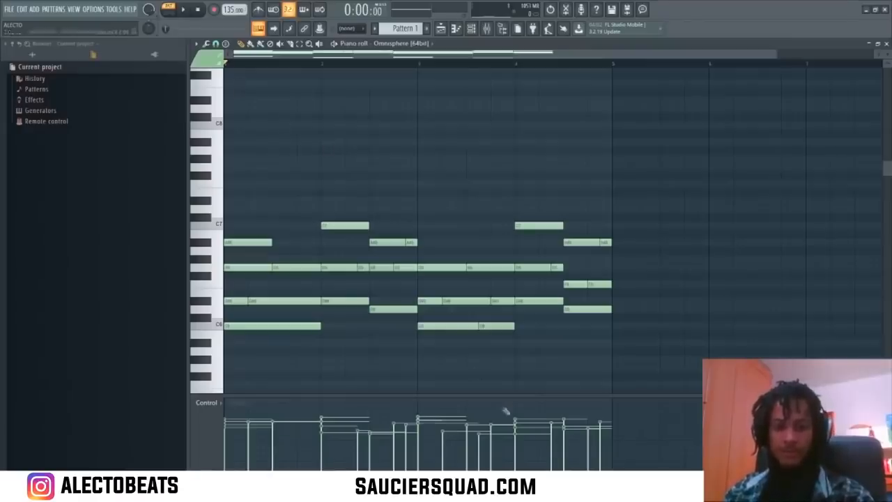
click(472, 28)
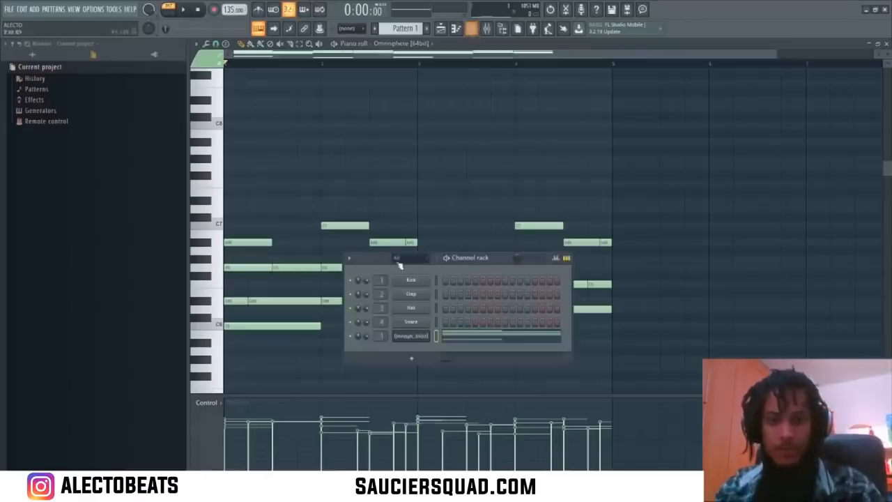
click(411, 335)
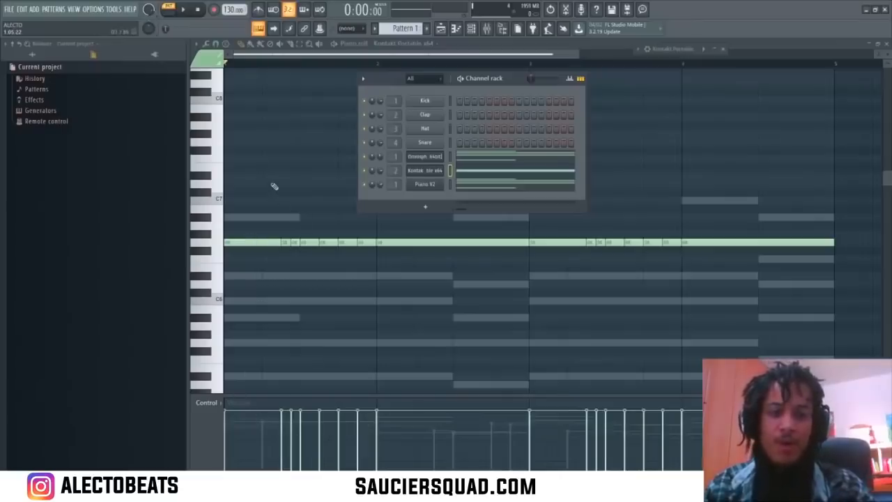
- Play the Kontakt channel's repeated G6 rhythm notes together with the chords and review the channel rack
key(F6)
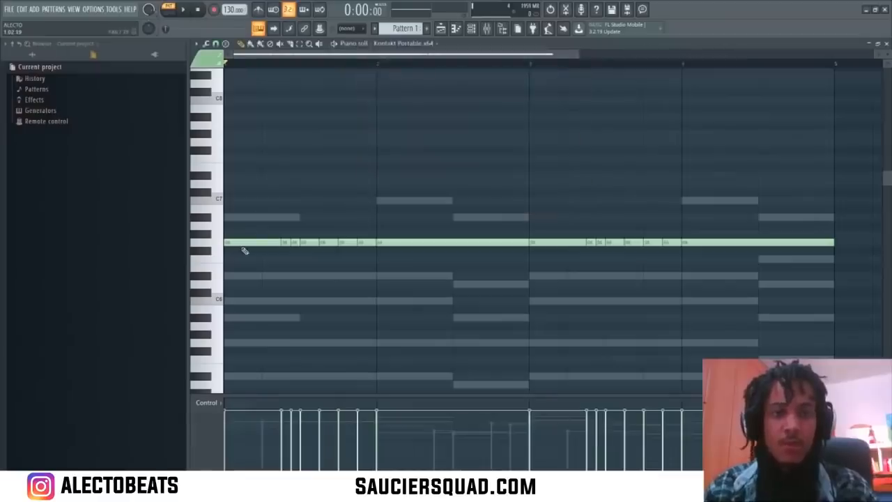
key(space)
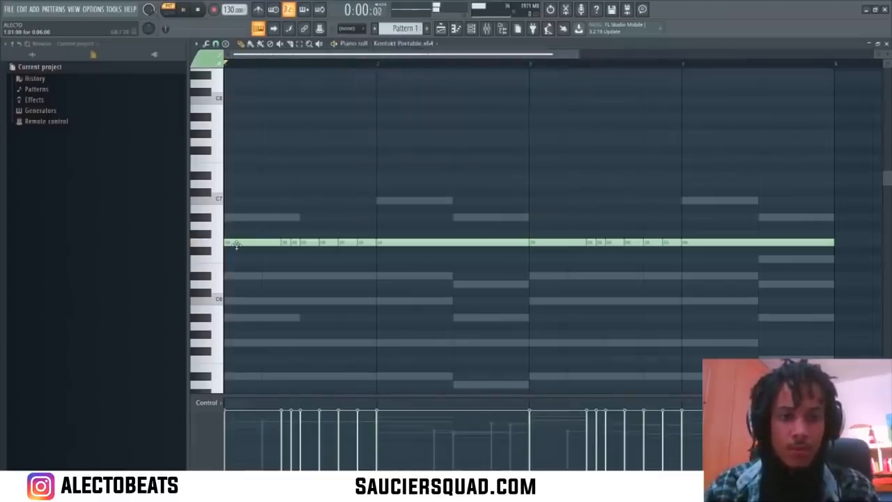
click(472, 28)
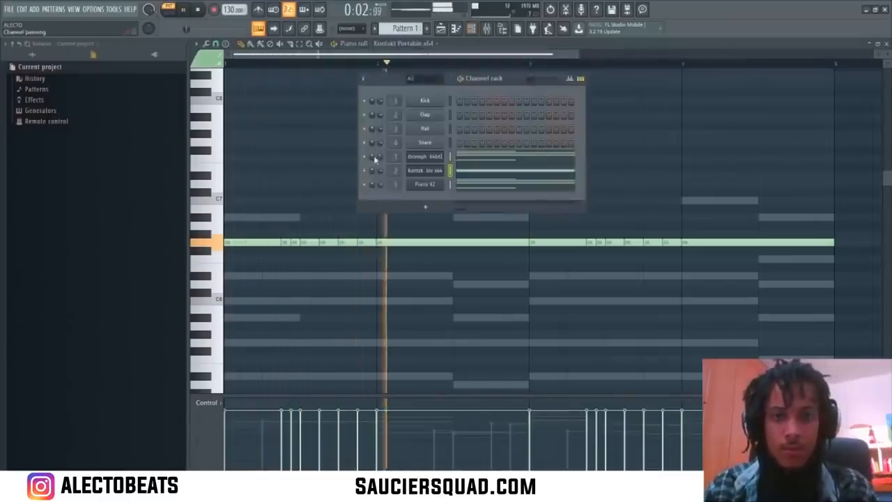
click(330, 59)
- Try the Kontakt notes one octave higher, return them to G6 and listen to the pattern
key(ctrl+Up)
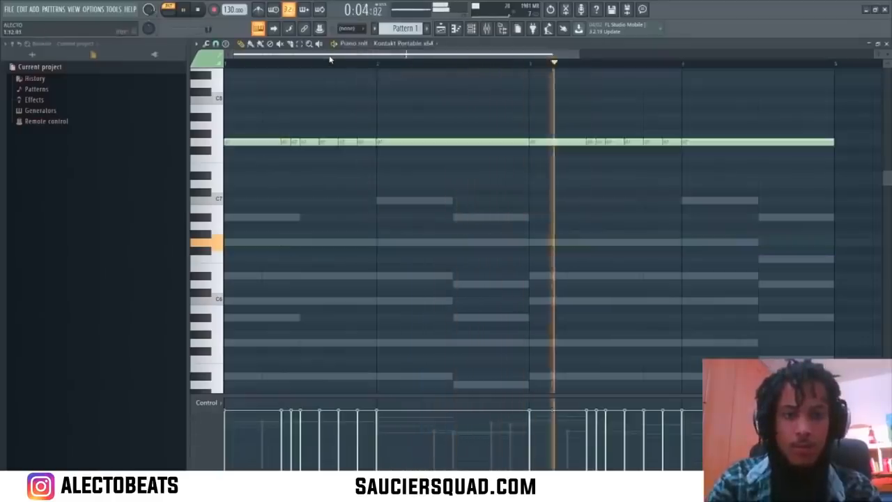
key(space)
key(ctrl+Down)
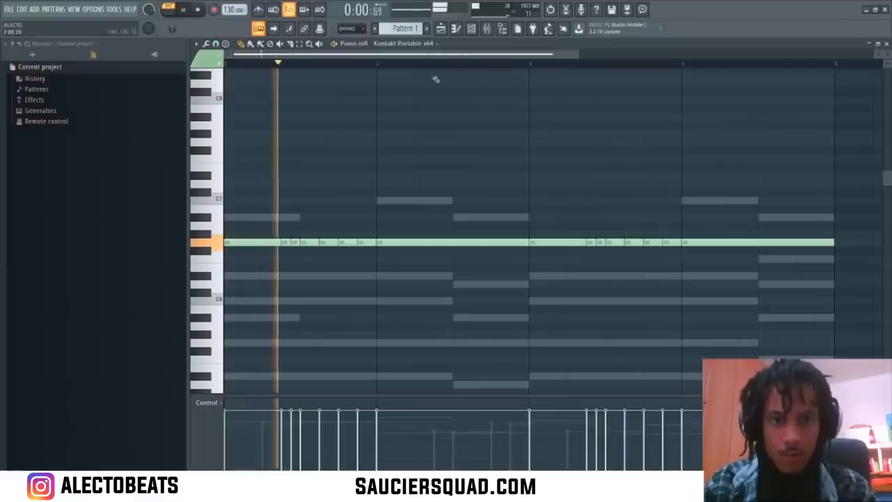
key(F6)
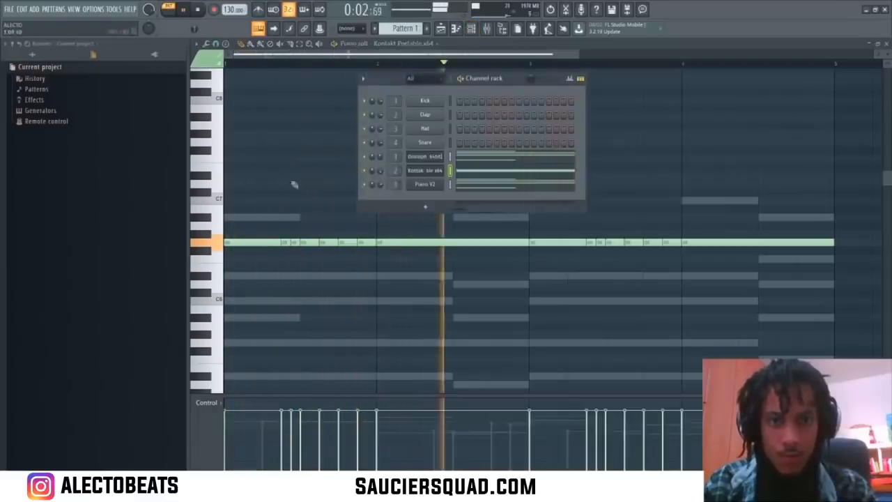
key(space)
- Repitch bar 1's Kontakt notes to C7, G6, A#6, F6, A#6, G#6 and G6, and bar 2's long note to F6
drag(237, 242, 220, 199)
key(space)
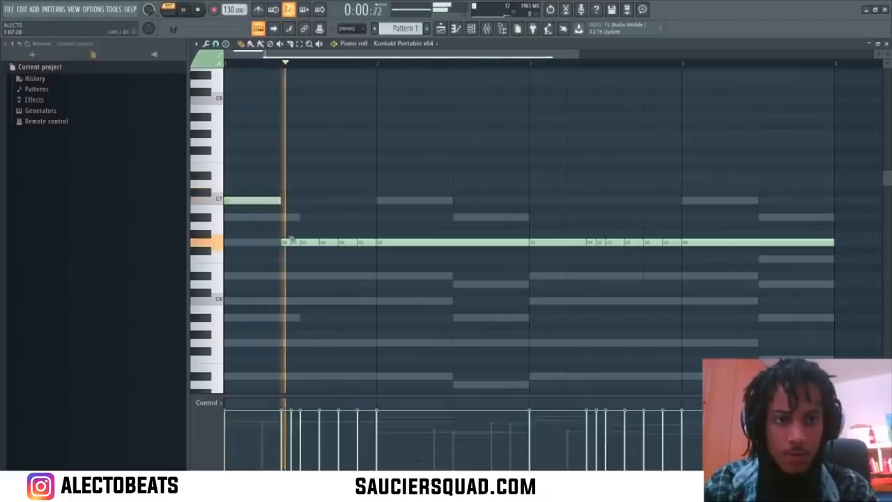
click(293, 217)
drag(307, 242, 387, 260)
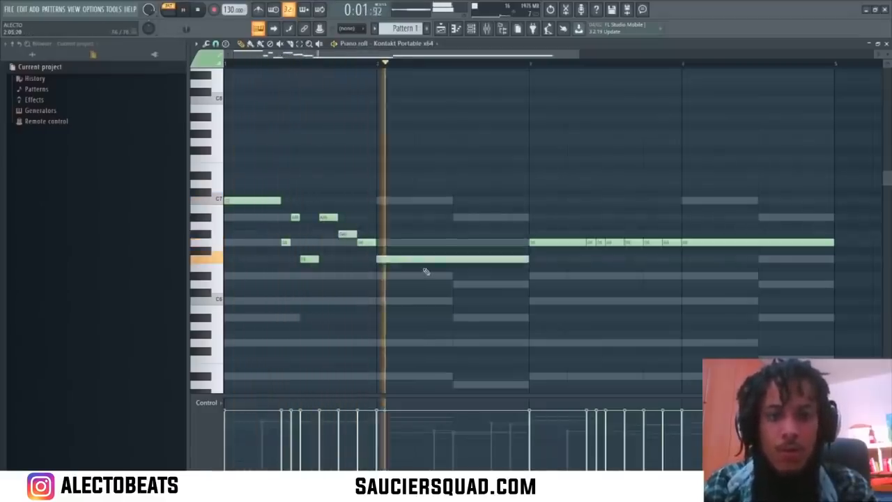
- Move bar 3's first Kontakt note up to C7 and listen to the melody from the start
drag(547, 242, 547, 201)
key(space)
key(space)
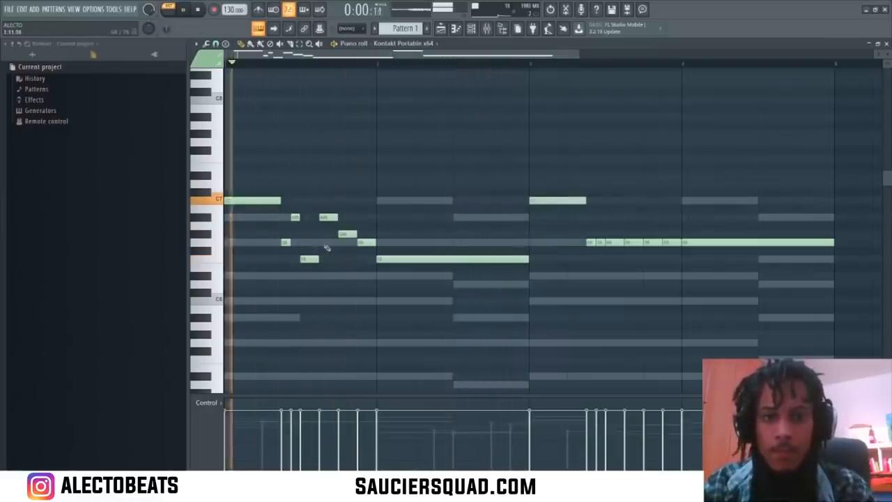
key(space)
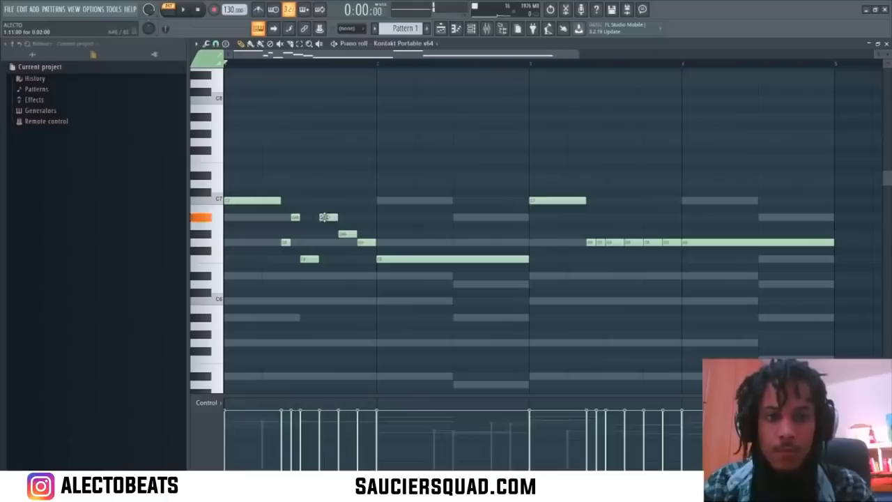
click(387, 251)
right_click(388, 251)
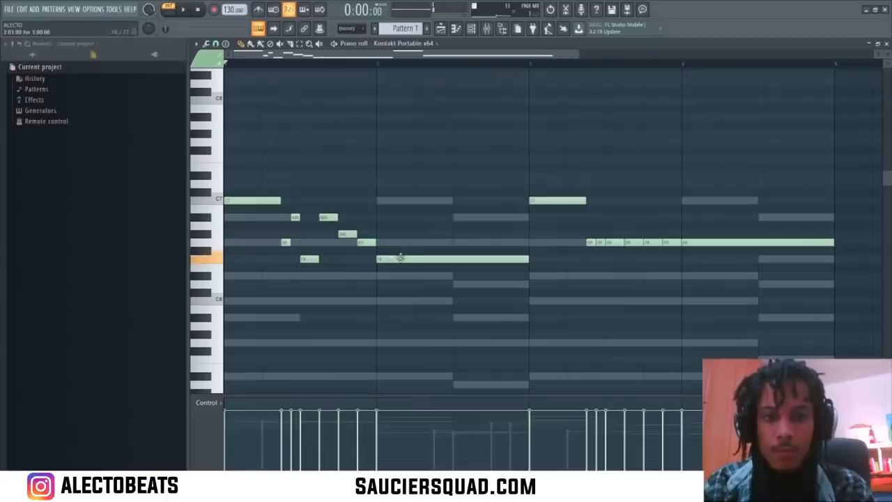
- Repitch bar 3's third to sixth Kontakt notes to A#6, F6, A#6 and G#6 and play the pattern
key(space)
drag(601, 243, 651, 234)
key(space)
key(space)
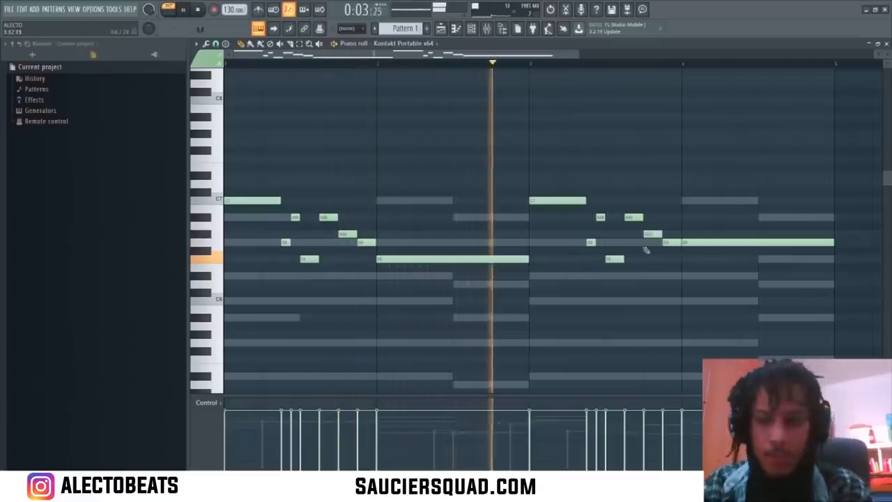
- Lower bar 4's long Kontakt note to F6, end it at beat 3, add a D#6 from there to about the bar's end, and listen
drag(691, 244, 696, 260)
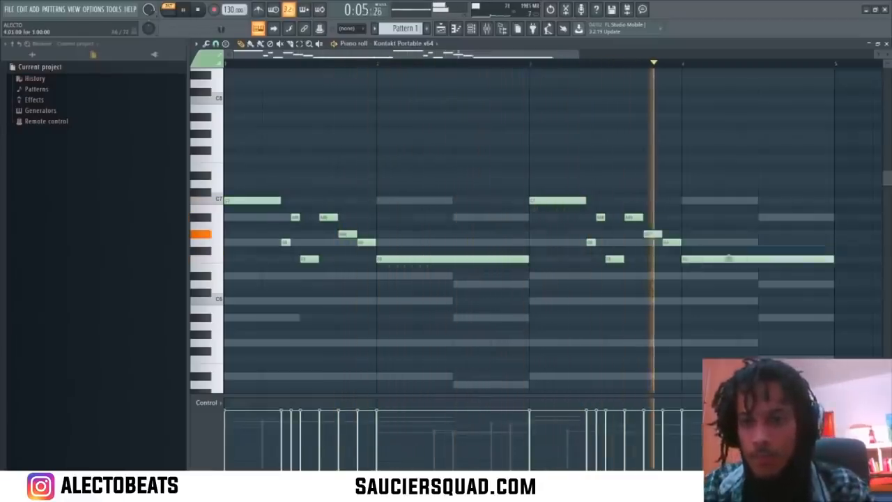
key(space)
click(761, 268)
drag(760, 274, 761, 283)
key(space)
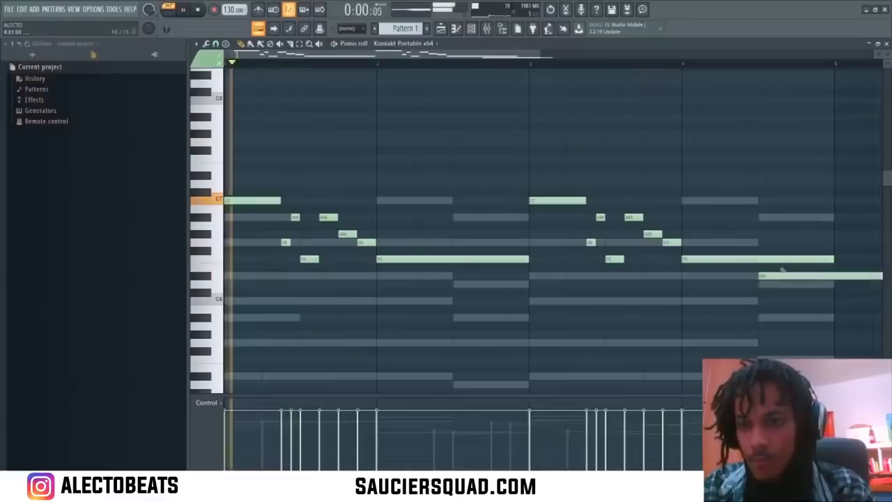
drag(539, 54, 721, 68)
drag(655, 276, 611, 277)
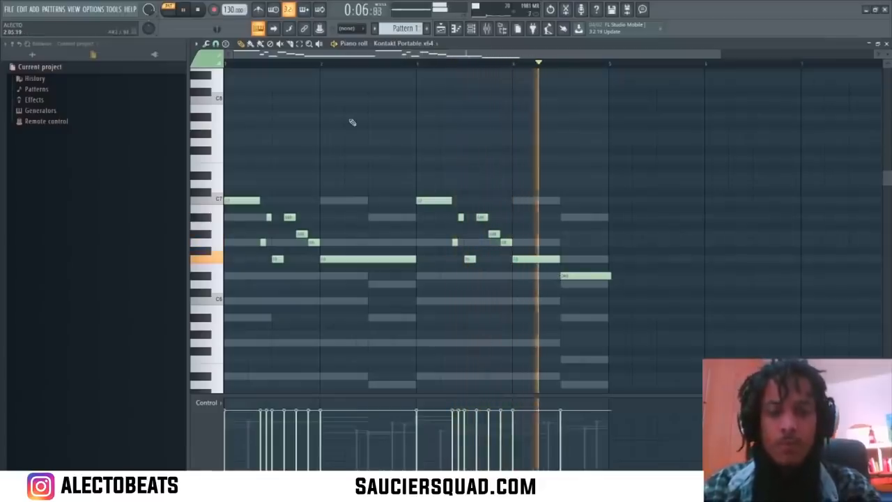
key(space)
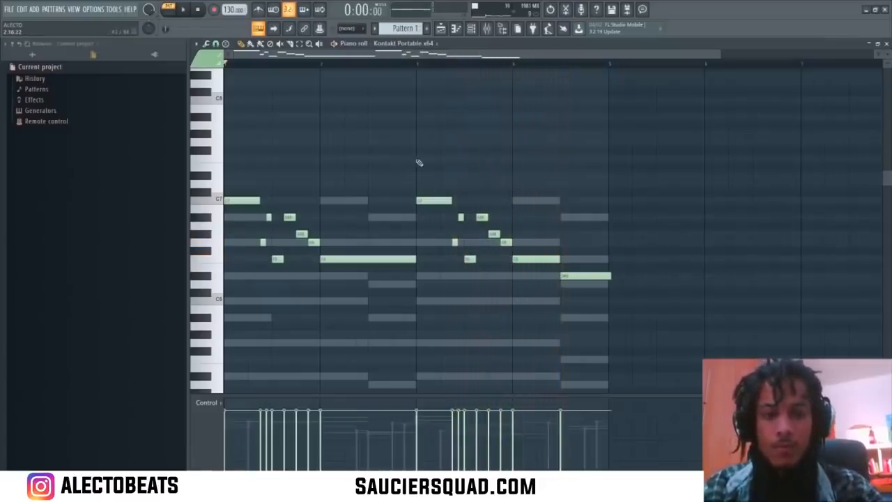
- Humanize the Kontakt melody's note levels with the Riff Machine, accept the result and play it with the chords
key(alt+r)
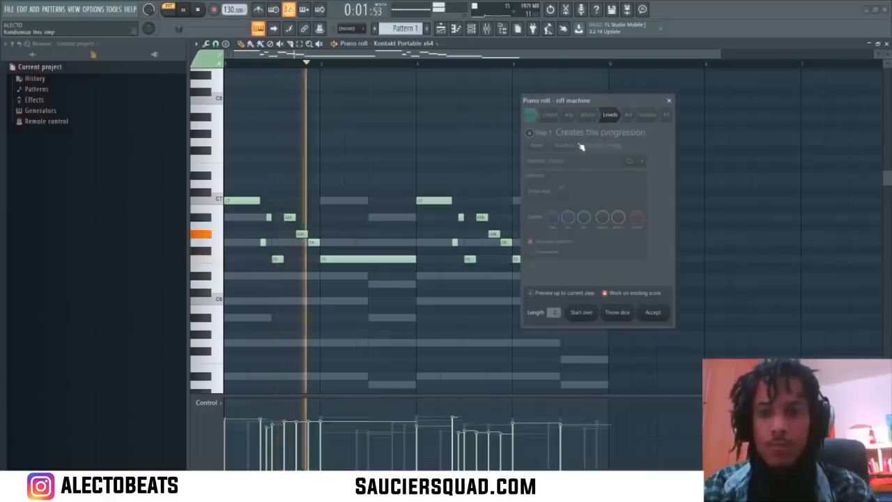
click(608, 117)
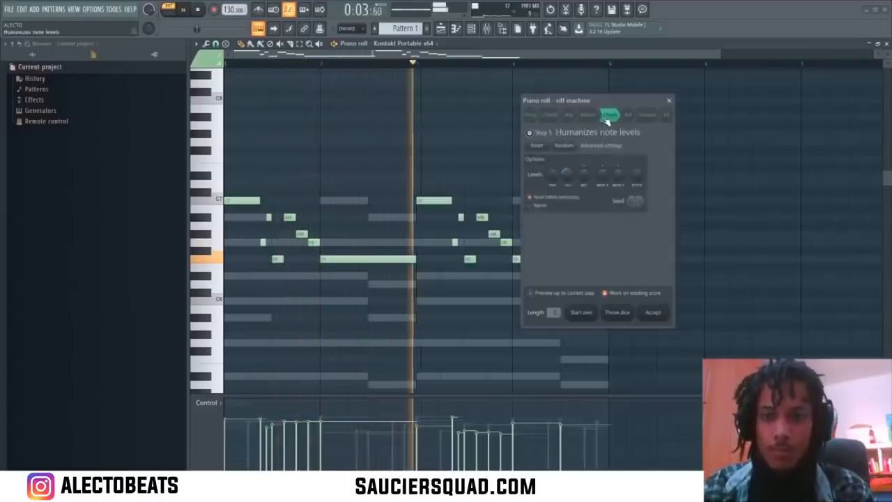
click(655, 312)
key(F6)
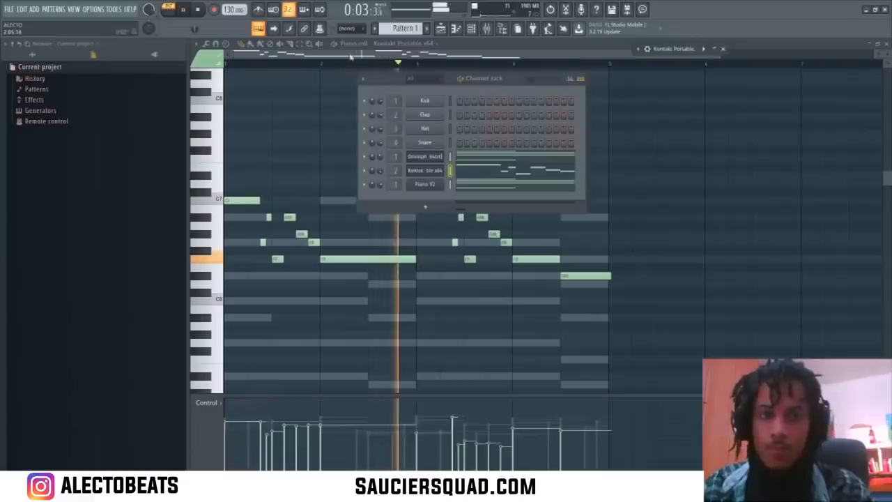
key(F6)
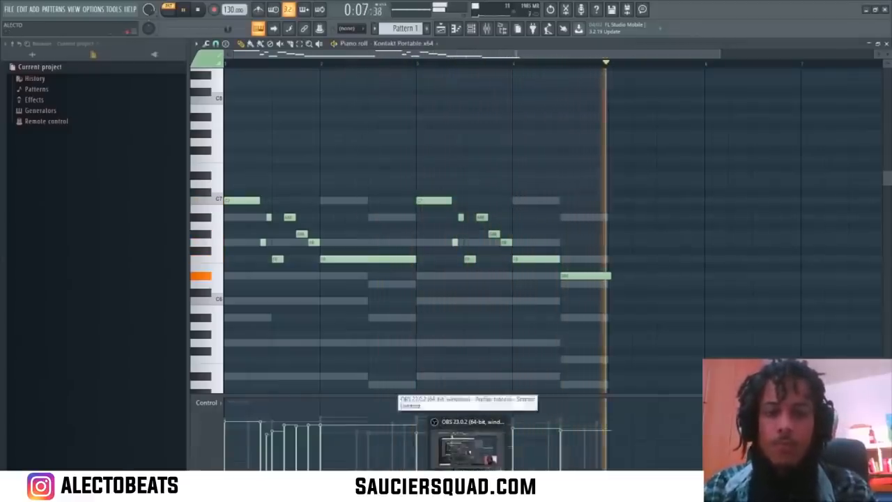
key(space)
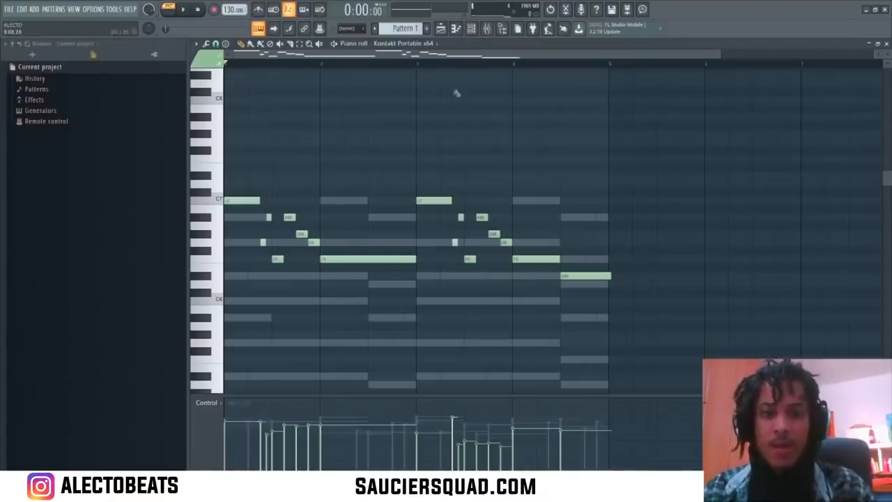
- Place Pattern 1 at bar 1 on the playlist's first track and set the playlist snap to Bar
click(473, 31)
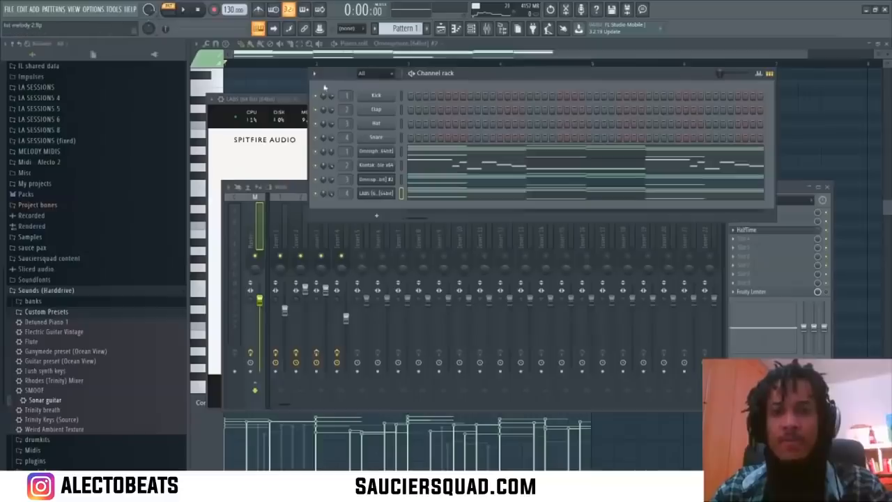
click(441, 30)
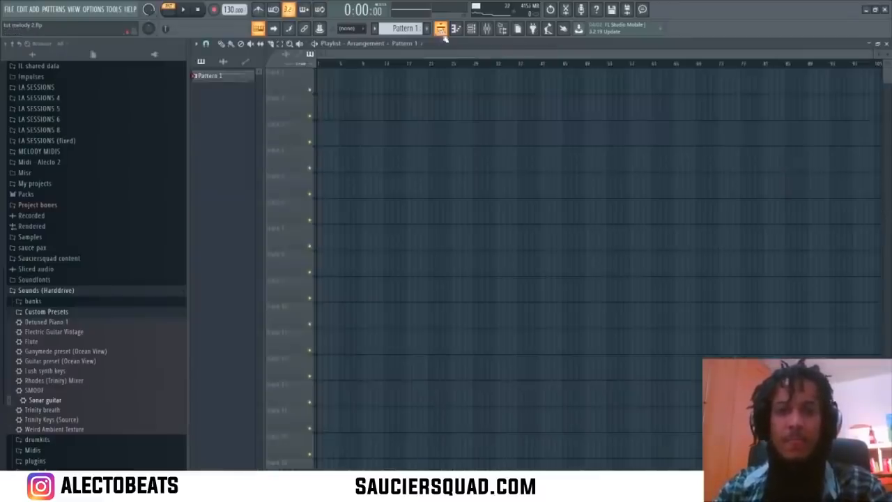
click(322, 85)
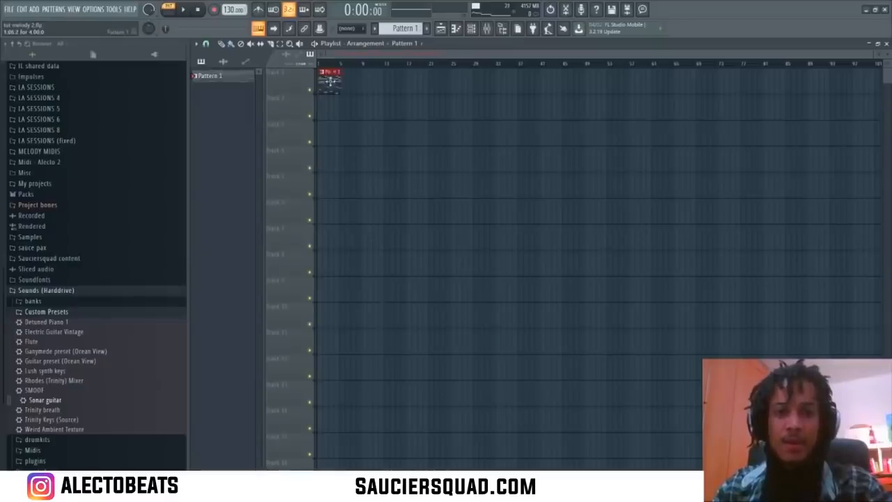
drag(873, 54, 812, 54)
click(206, 44)
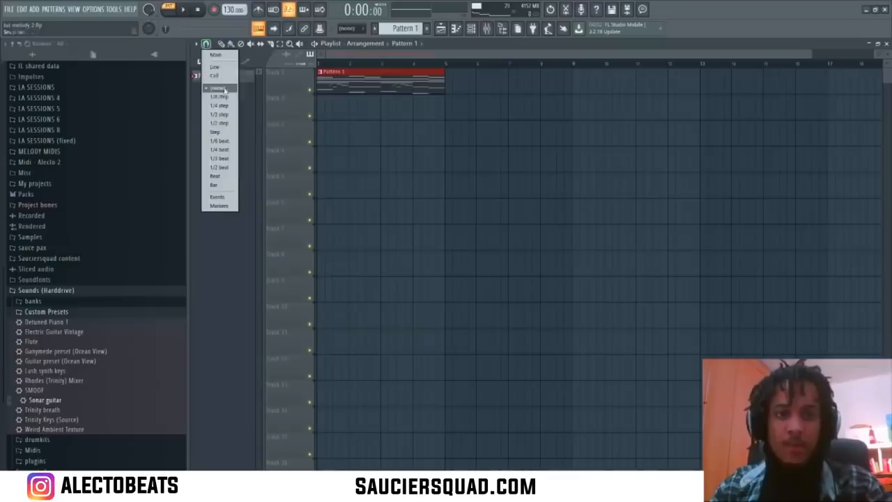
click(220, 185)
- Add three more Pattern 1 clips on the first track at bars 9, 5 and 13
drag(451, 81, 591, 76)
click(410, 86)
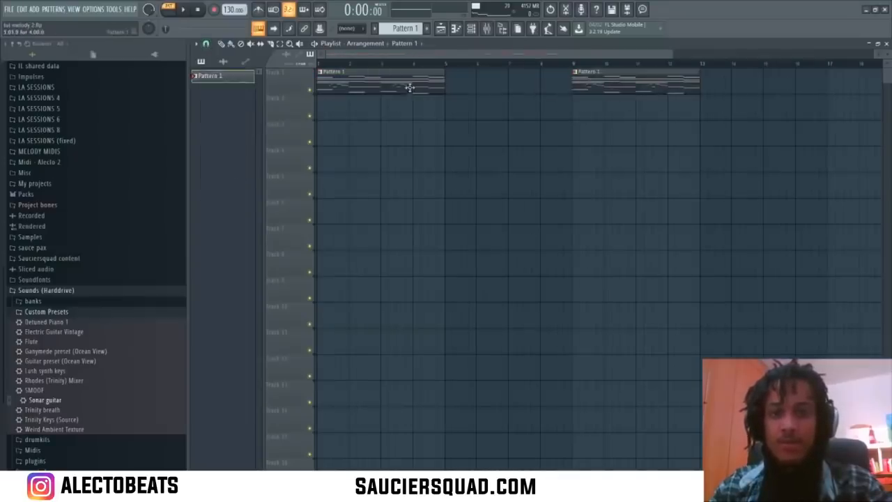
click(454, 79)
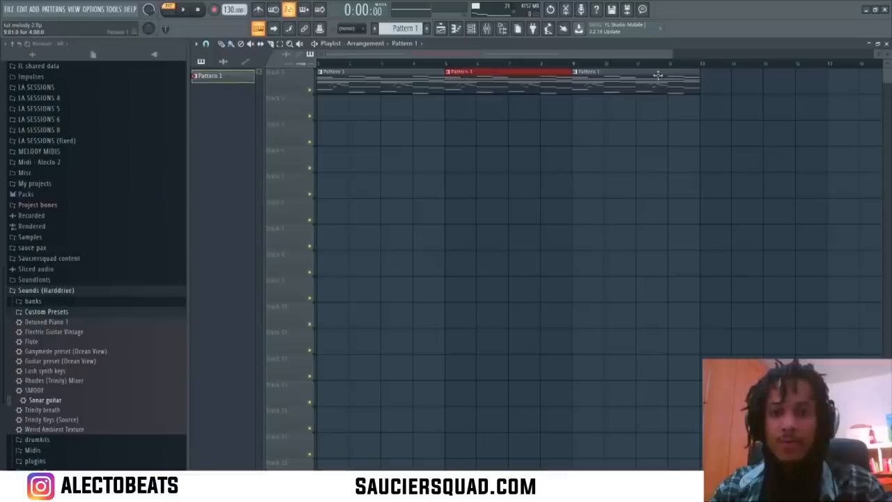
click(707, 79)
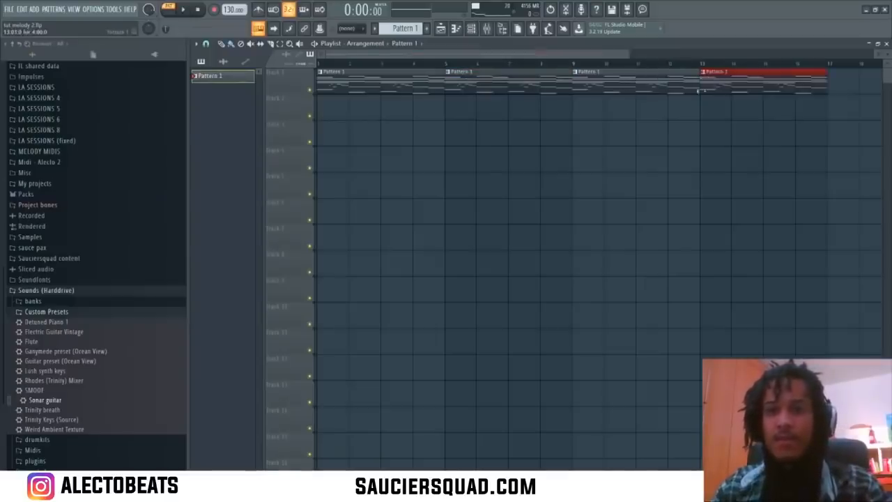
- Make the Pattern 1 clip at bar 5 unique
click(449, 76)
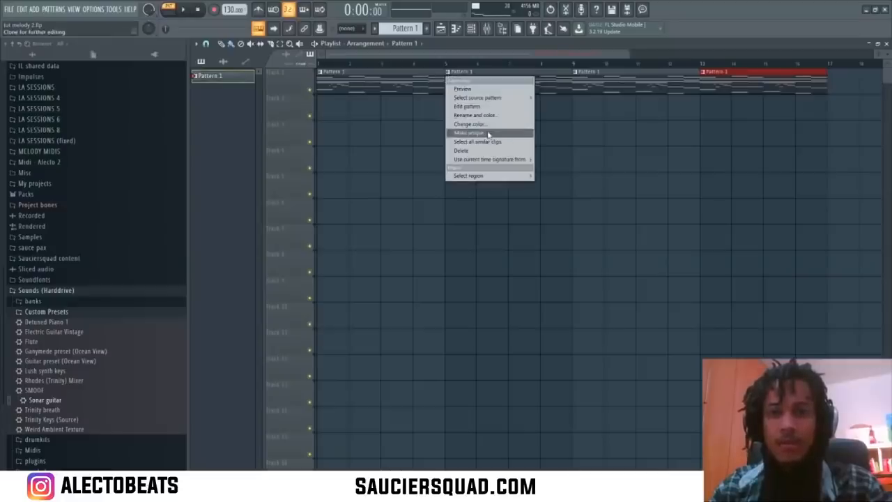